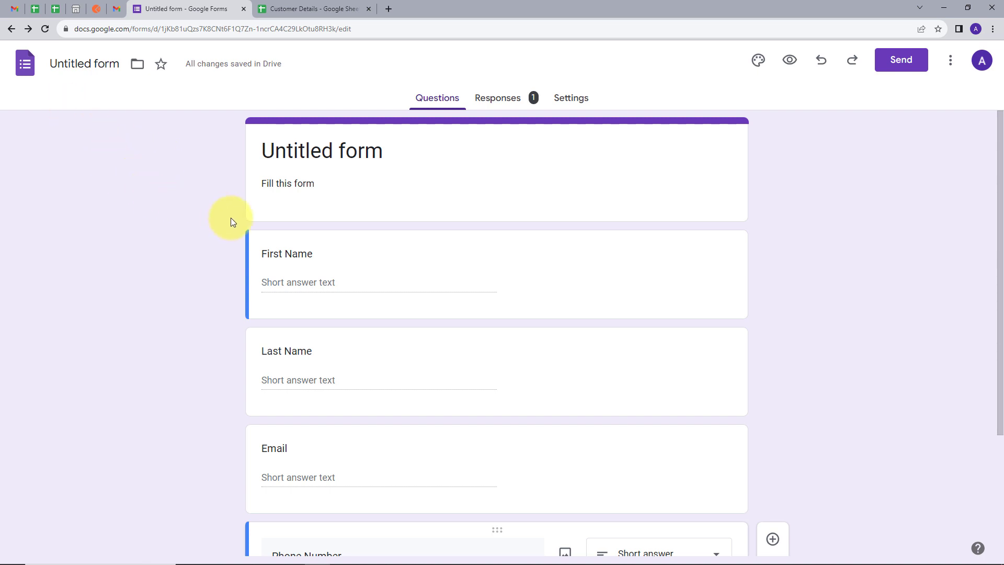
Step: Open the pabbly.com website in a new browser tab
click(118, 8)
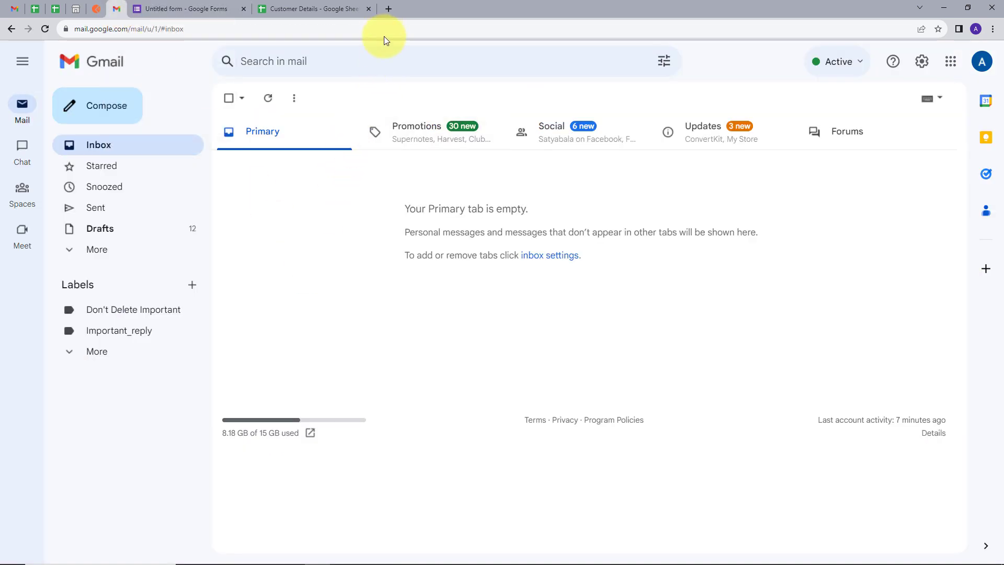
click(388, 9)
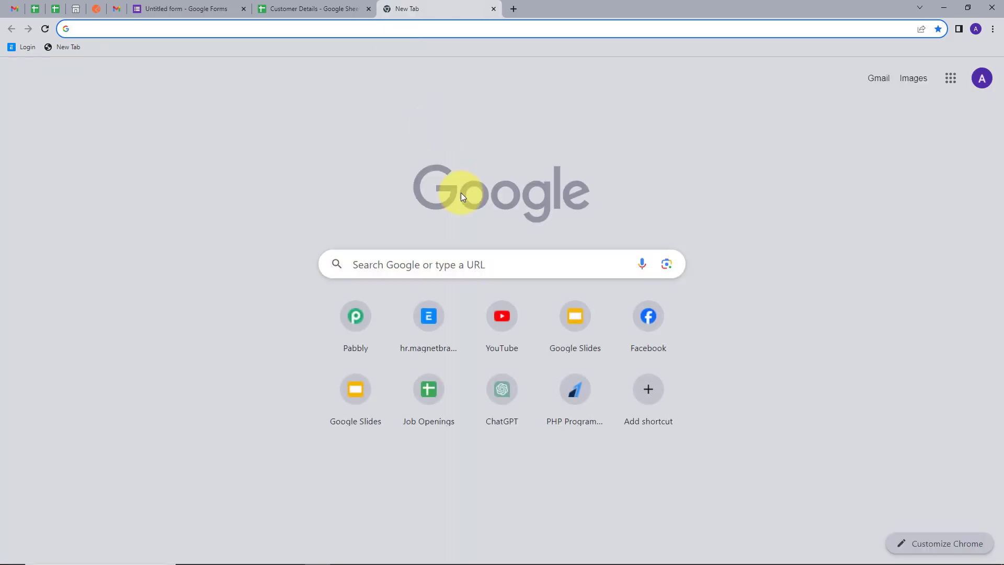
text(pabbly.co)
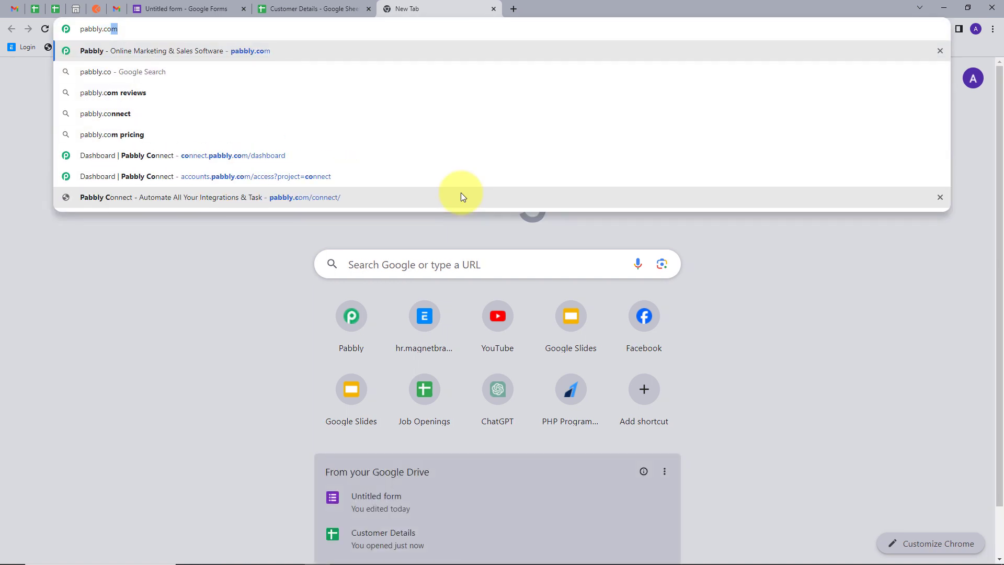
key(Return)
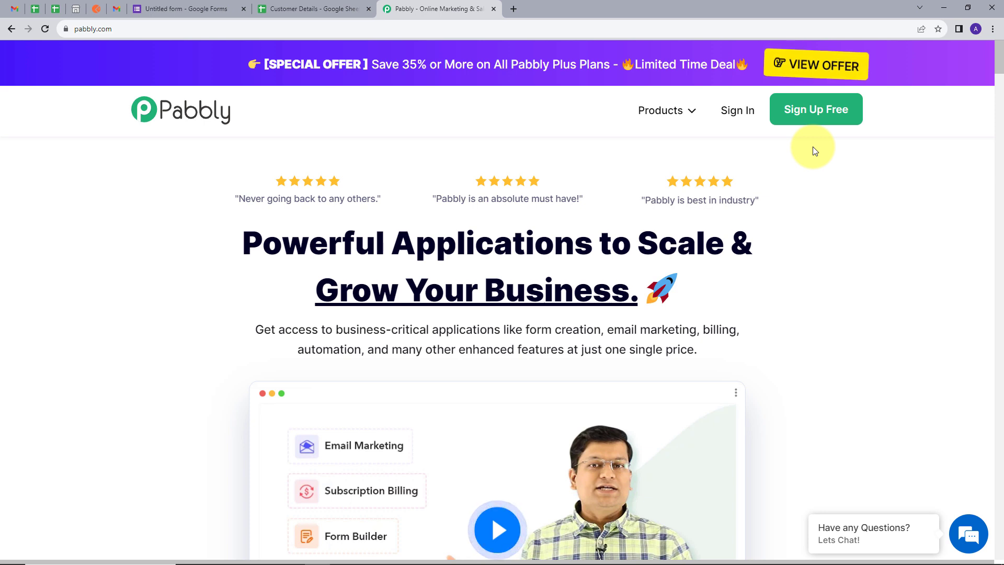
Step: Sign in to the Pabbly account and access Pabbly Connect from the available apps
click(743, 121)
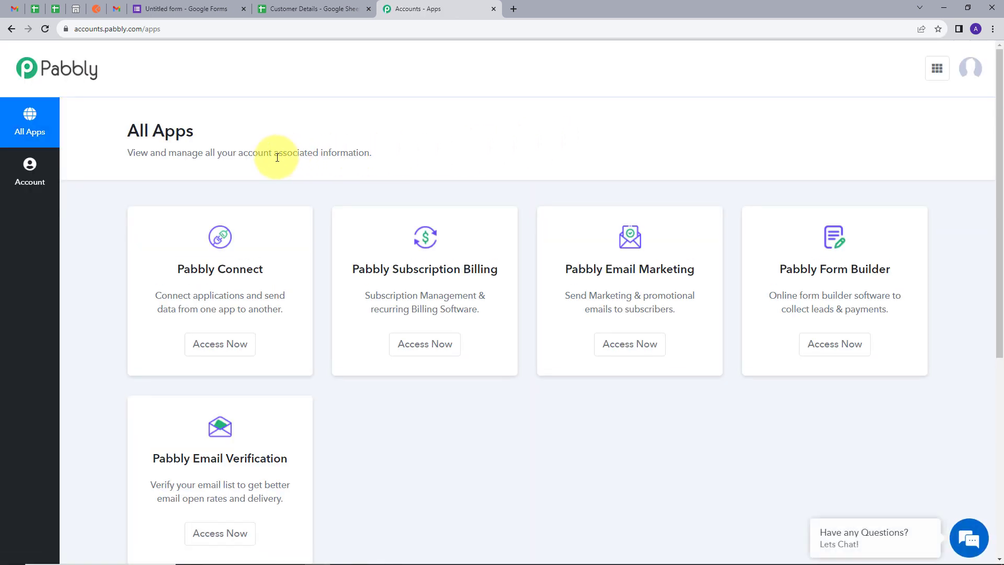
scroll(643, 153, down, 1)
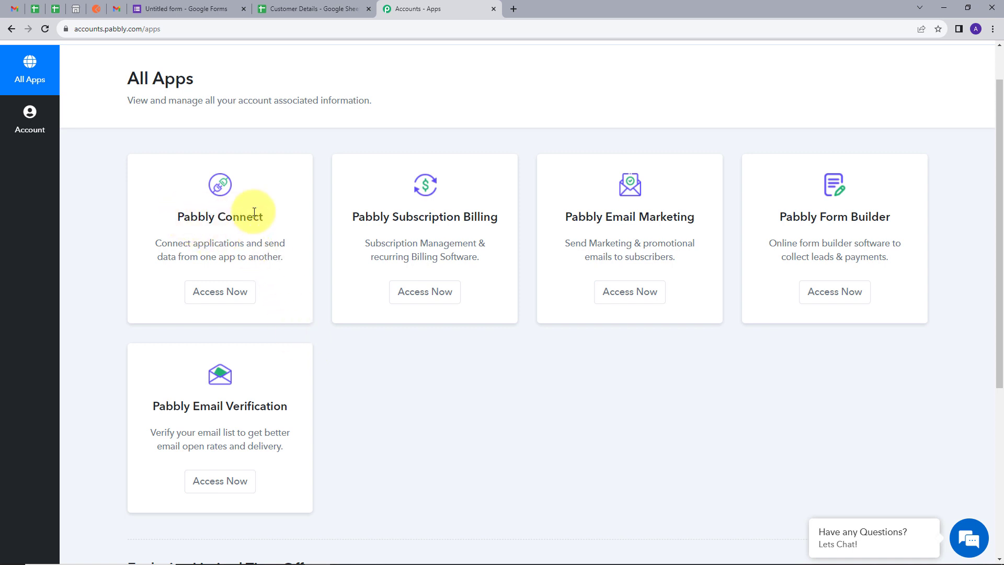
click(225, 301)
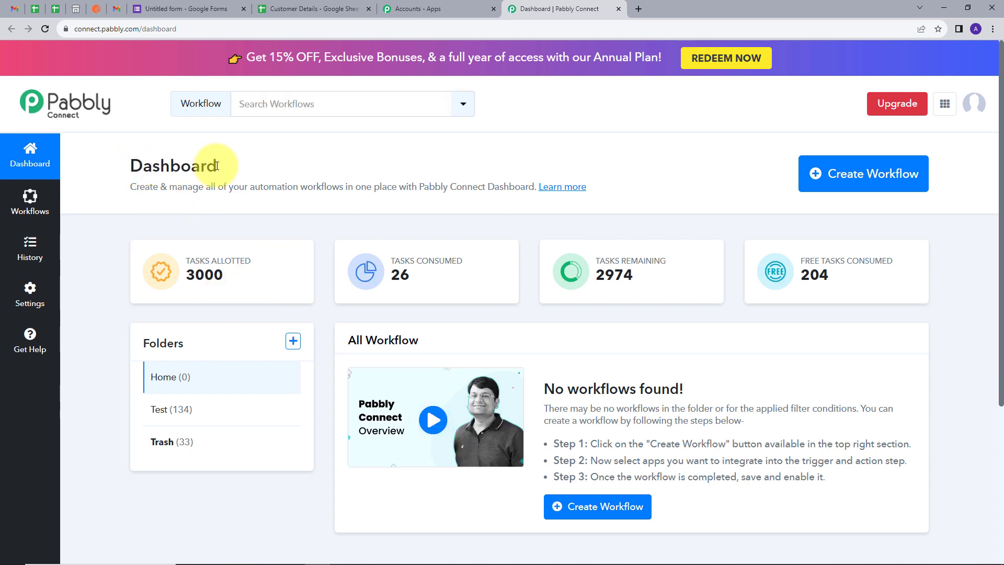
Step: Create a workflow named "Email Marketing using Gmail Automation" in the Home folder
scroll(554, 190, down, 2)
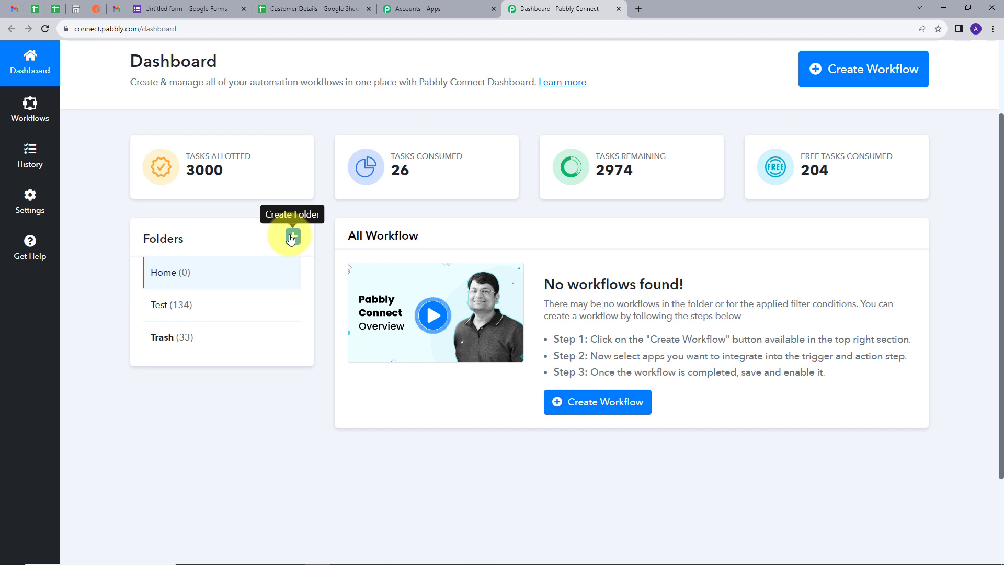
scroll(291, 238, up, 1)
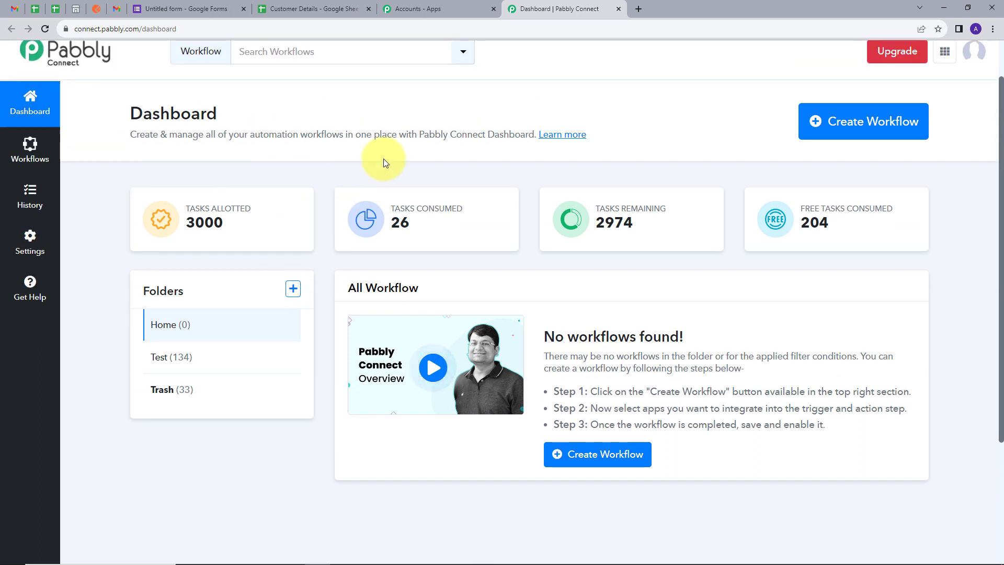
click(842, 131)
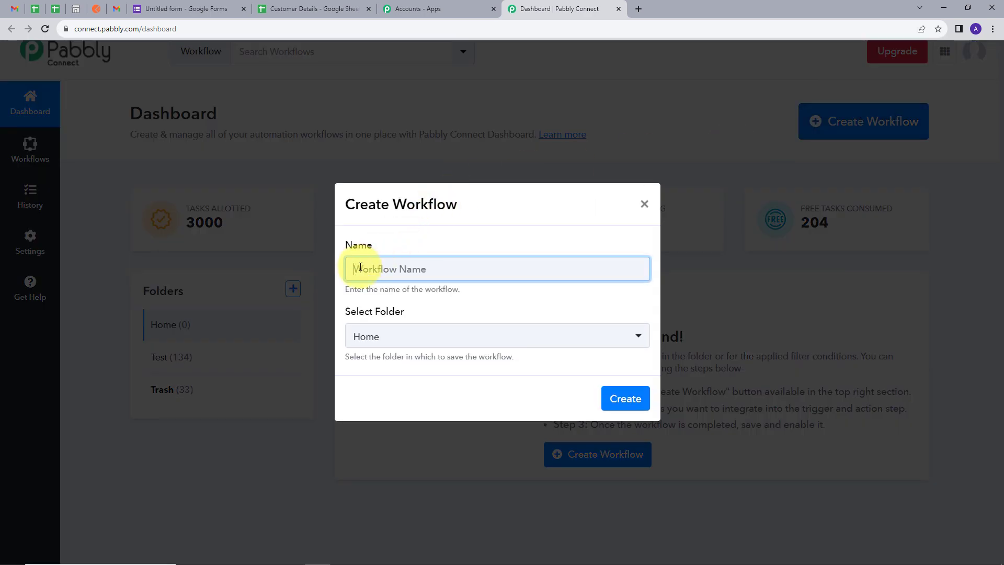
text(Email Marketing using Gmail Automation)
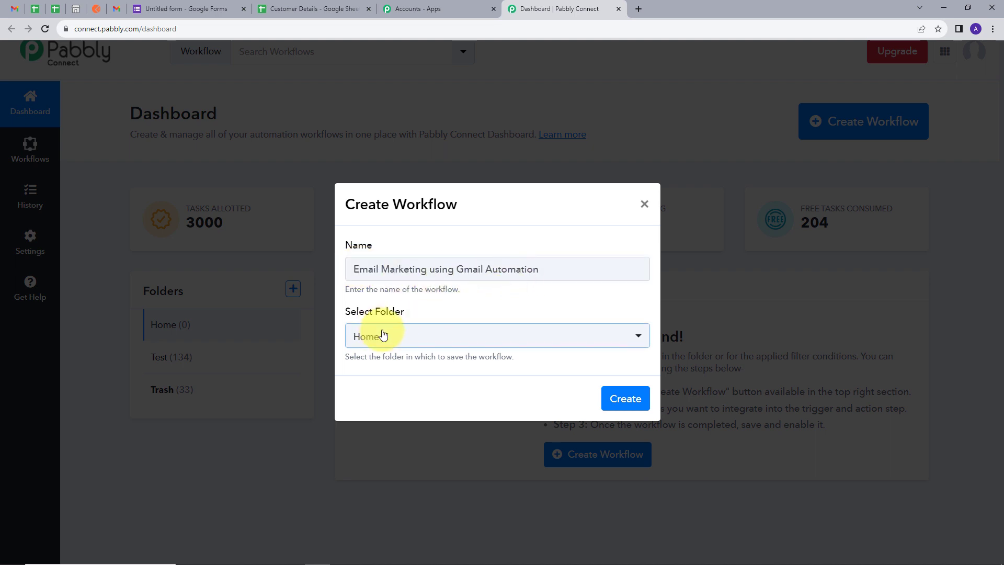
click(407, 339)
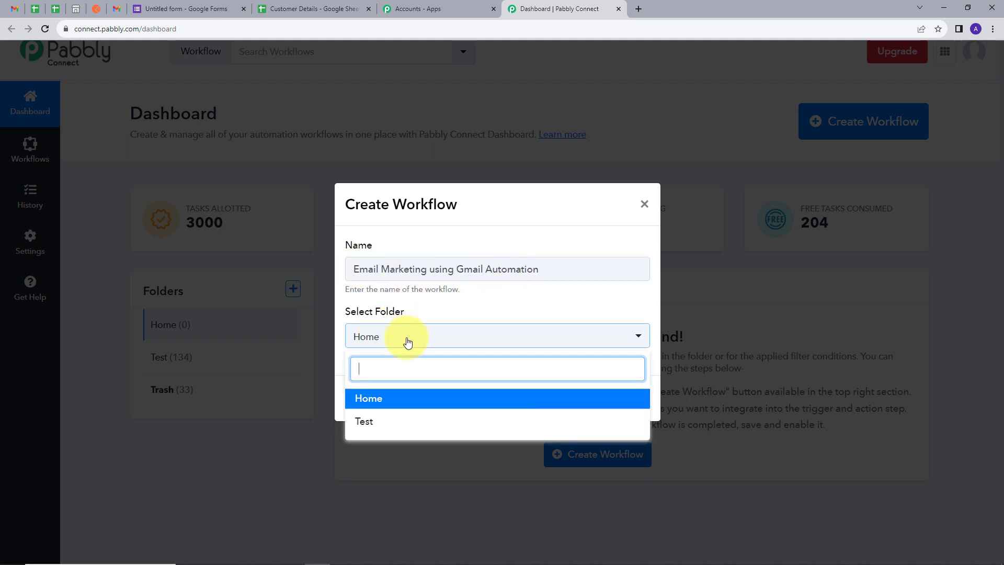
click(373, 400)
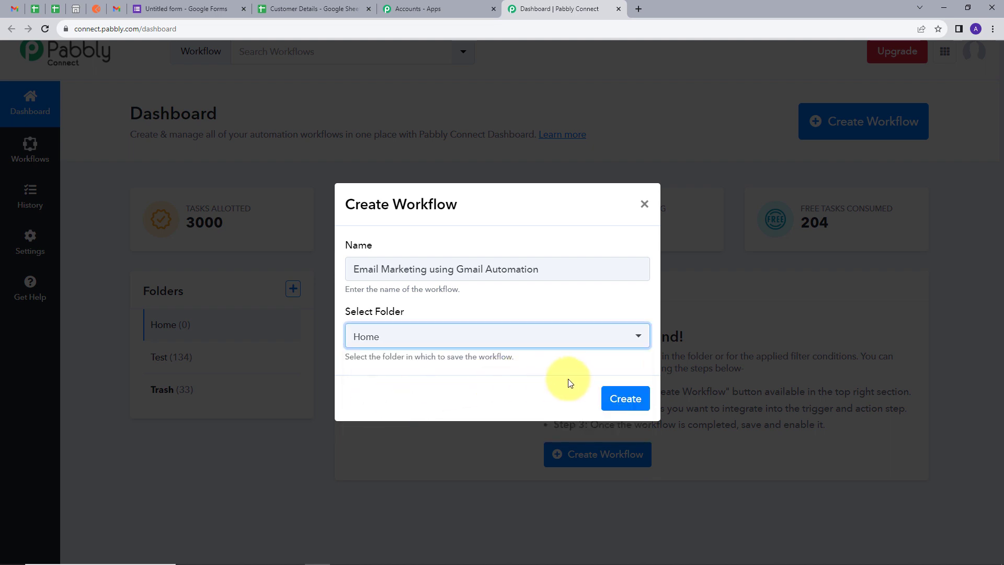
click(616, 400)
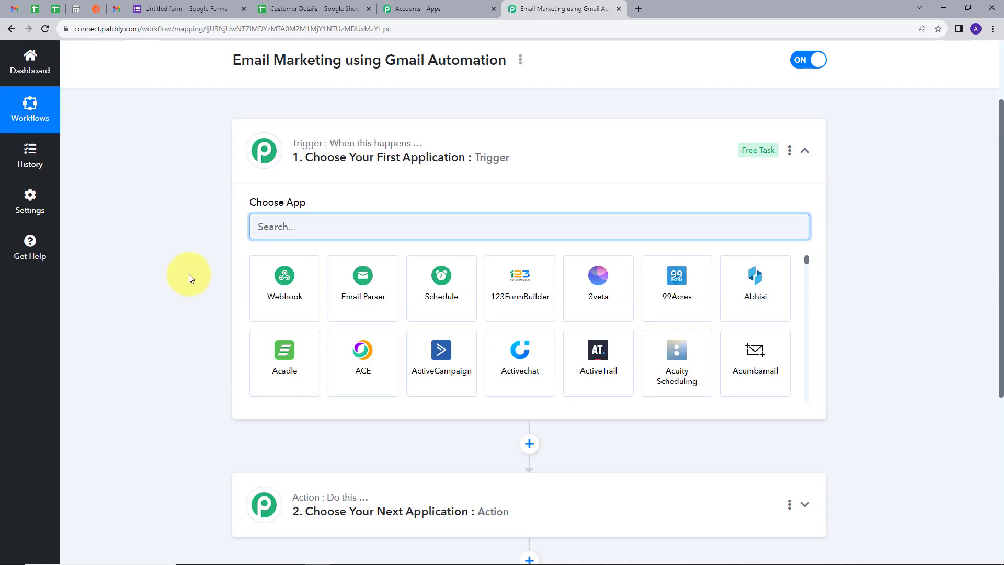
Step: Set the workflow's trigger application to Google Forms with the trigger event New Response Received
scroll(189, 274, down, 1)
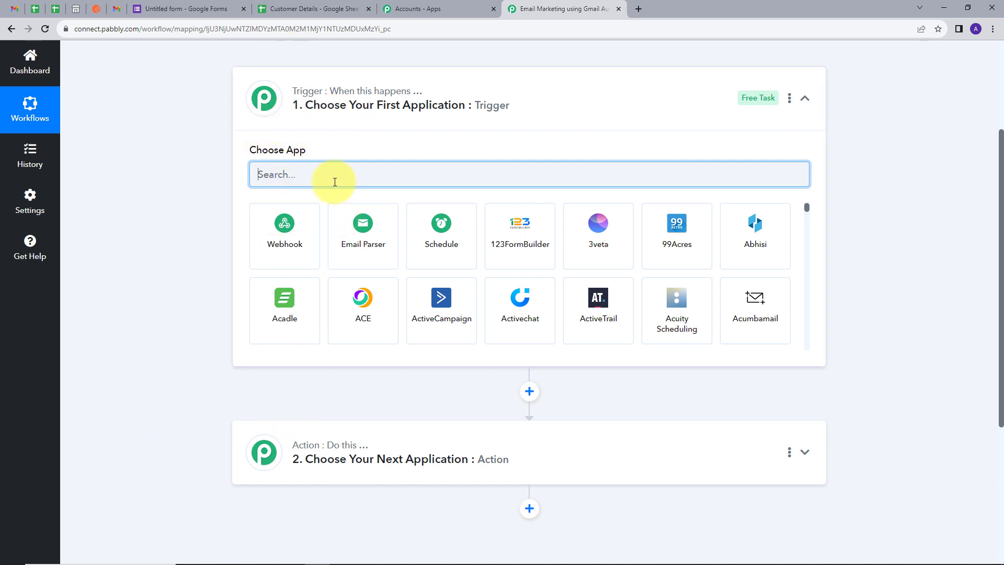
text(oogl)
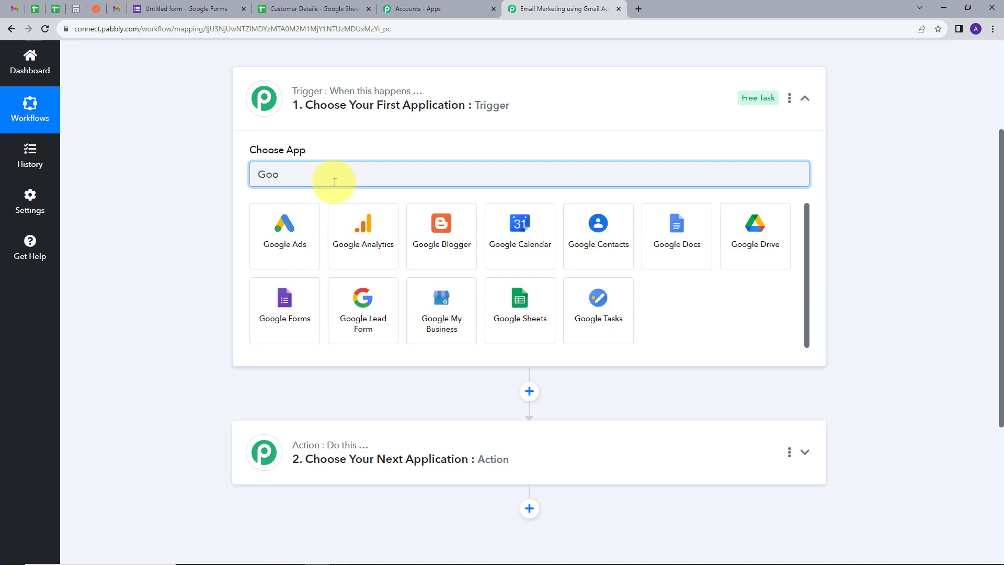
click(286, 298)
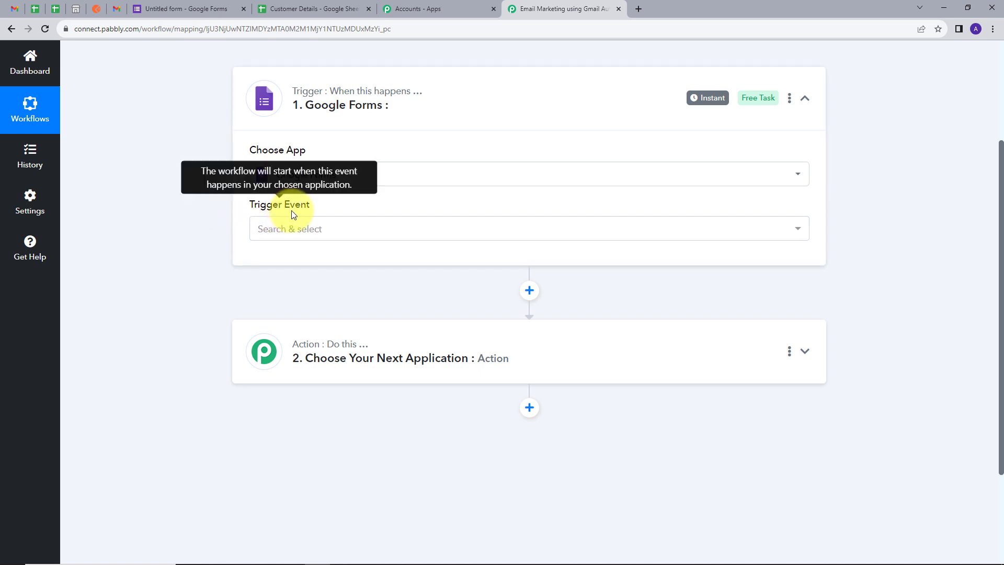
click(379, 230)
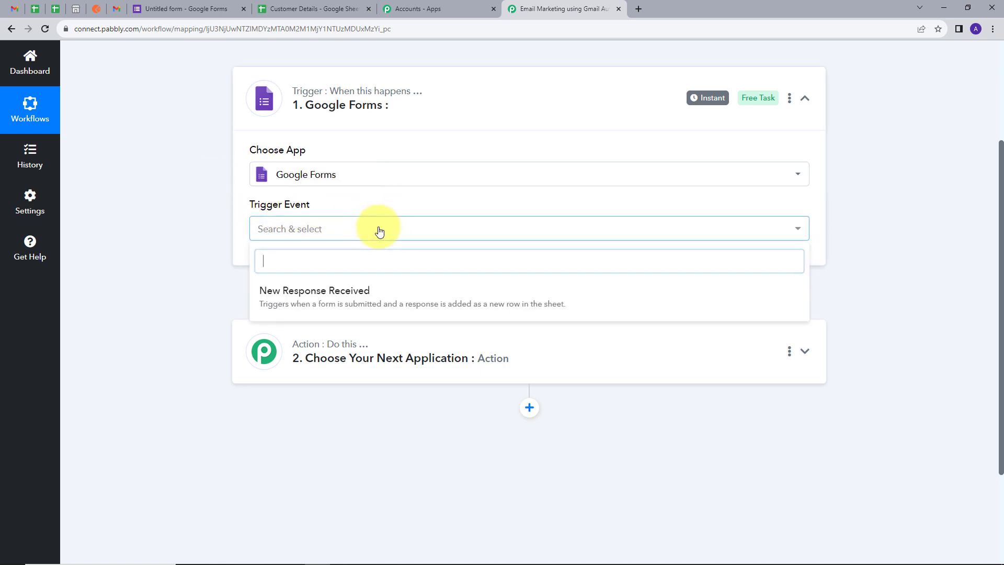
click(350, 299)
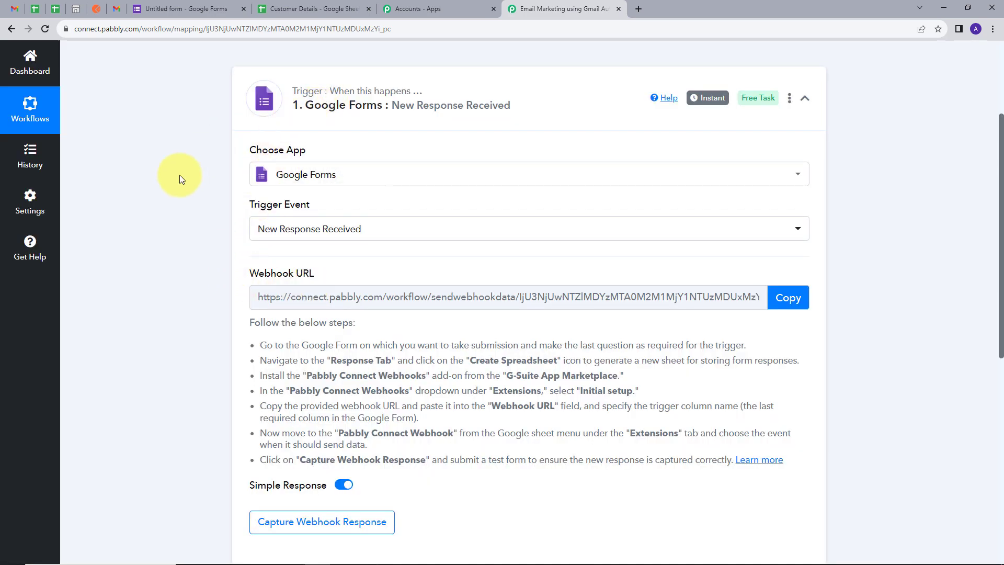
Step: Review the webhook setup instructions of the Google Forms trigger and copy its webhook URL
scroll(180, 175, down, 1)
mouse_move(250, 222)
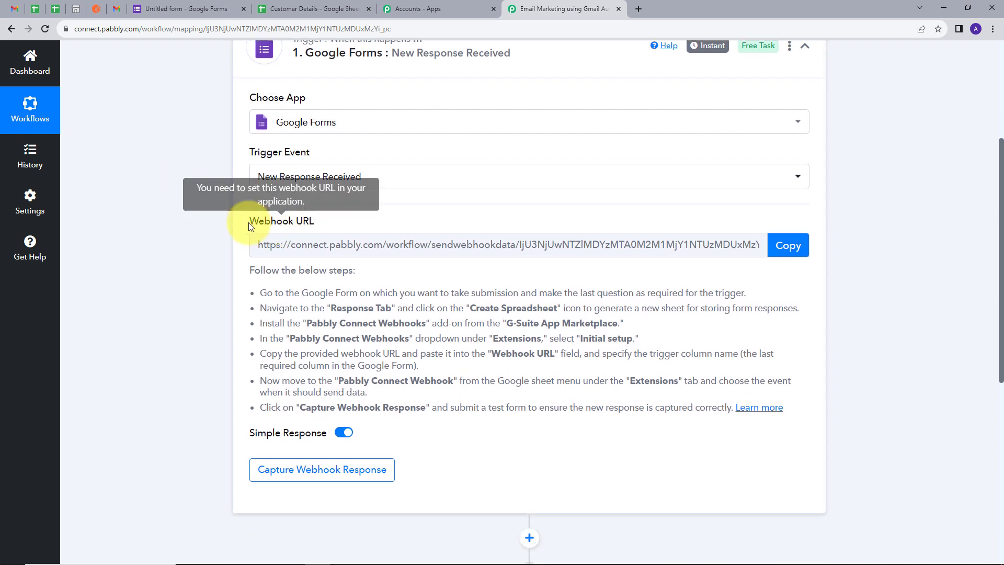
drag(249, 224, 326, 223)
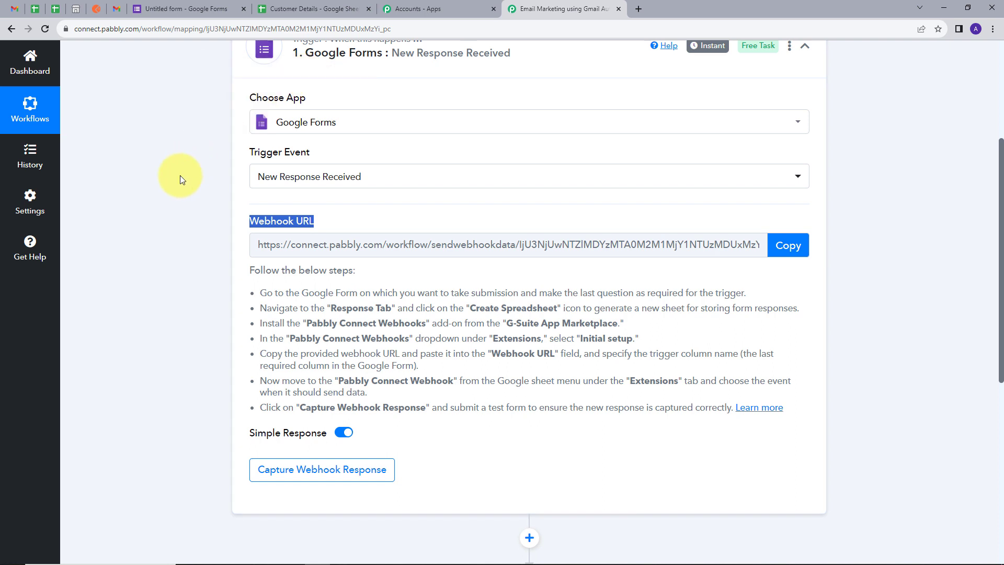
drag(250, 286, 633, 428)
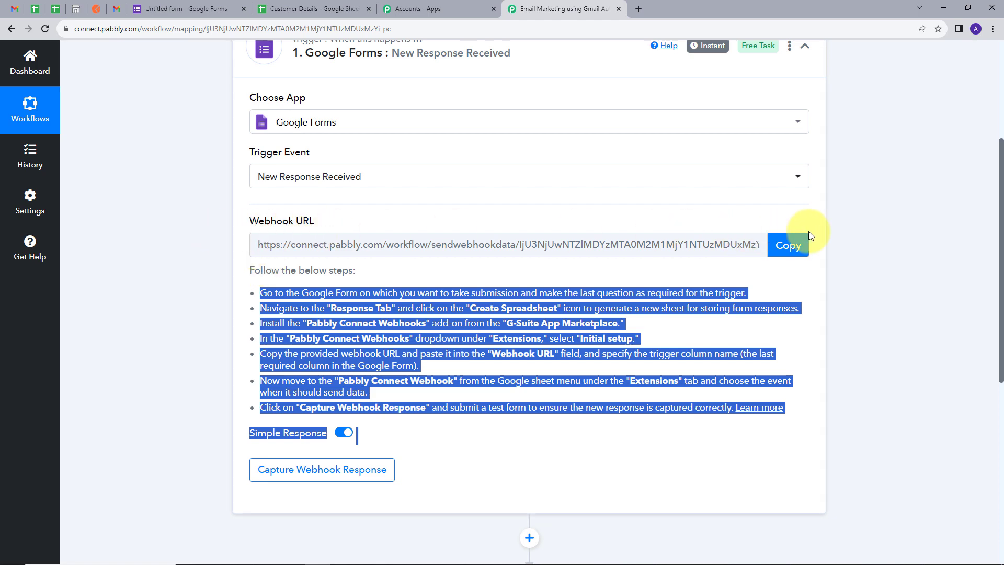
click(789, 246)
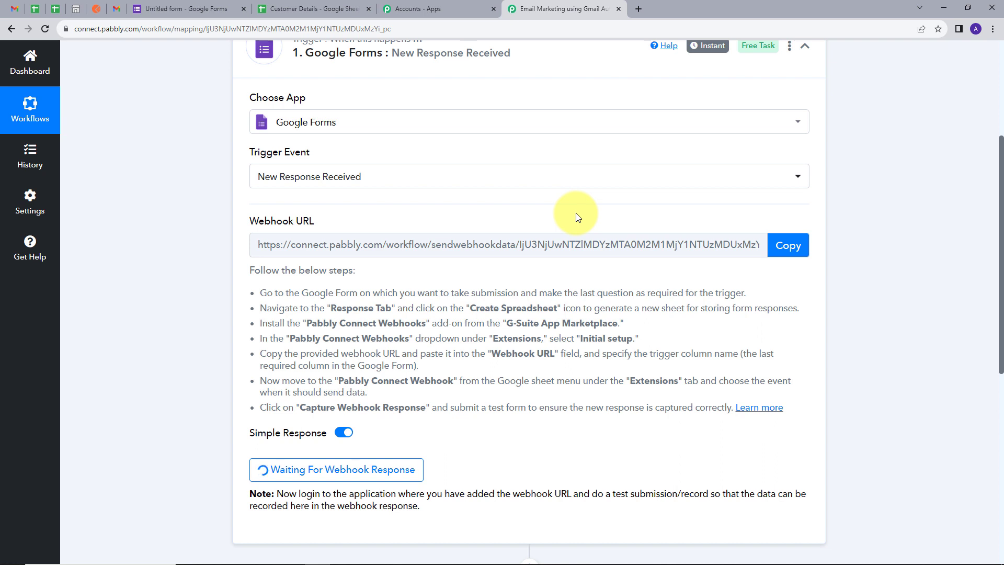
Step: In the Customer Details spreadsheet, look up the Pabbly Connect Webhooks add-on in the Google Workspace Marketplace and close the marketplace
click(307, 7)
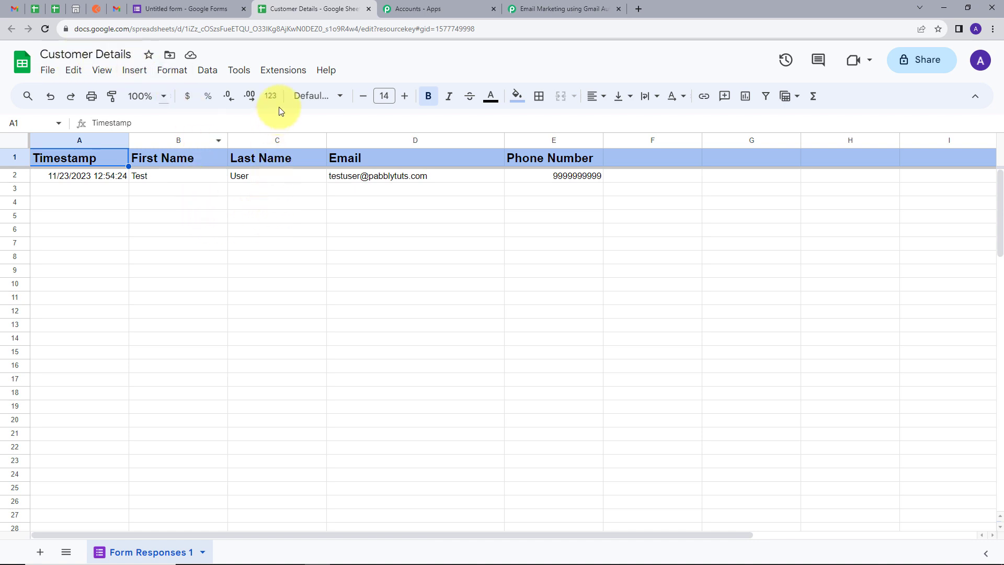
click(290, 80)
mouse_move(293, 92)
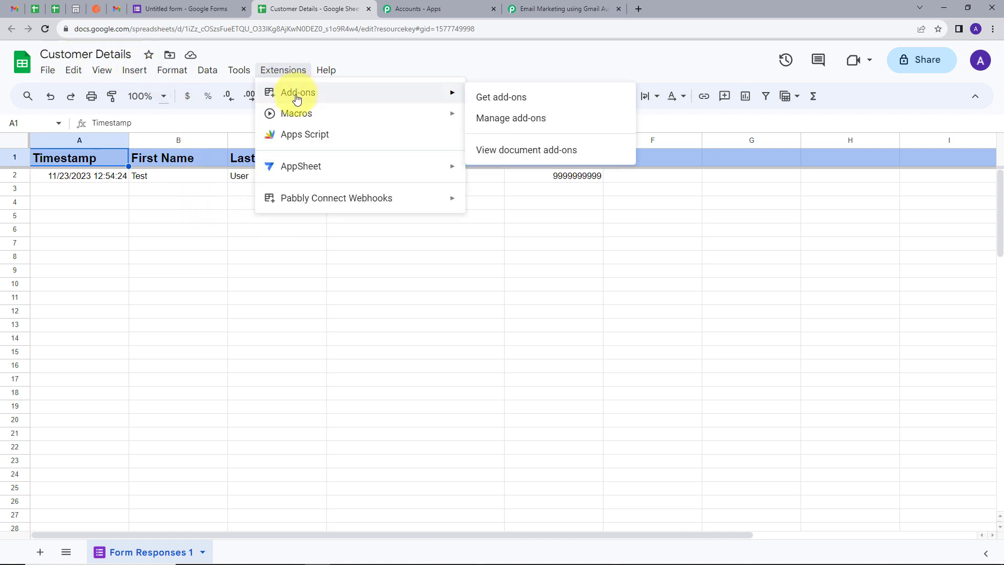
click(492, 98)
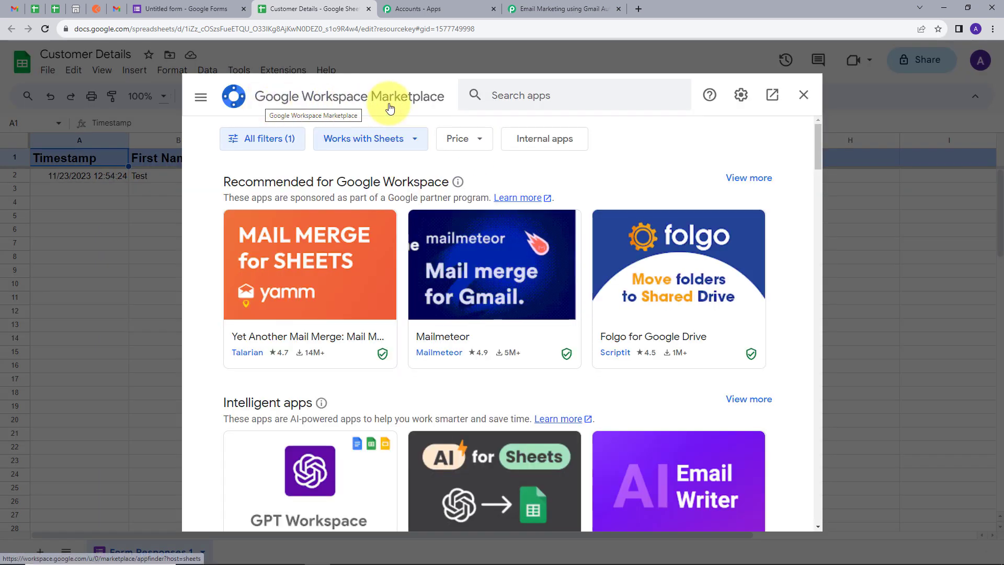
click(519, 97)
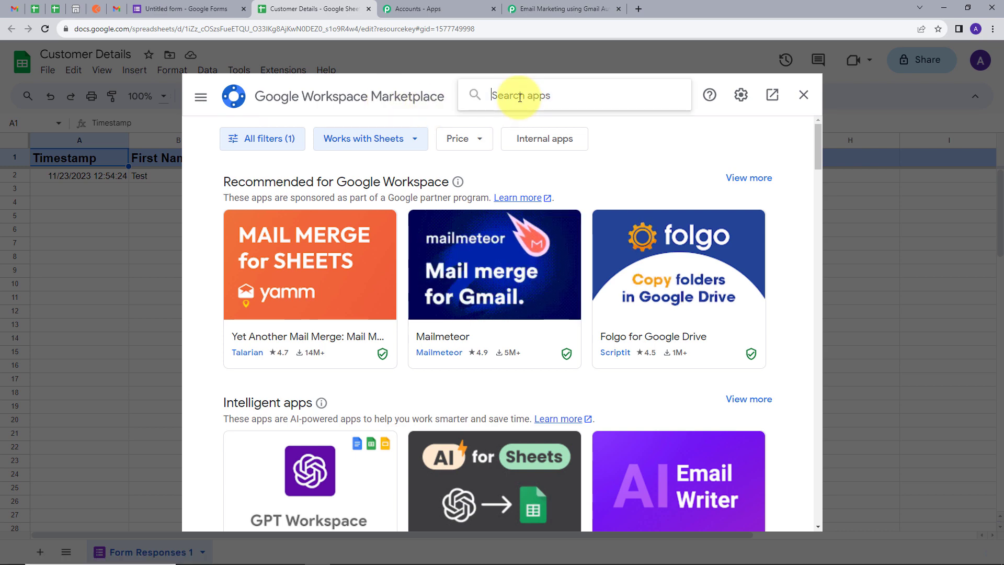
text(pabb)
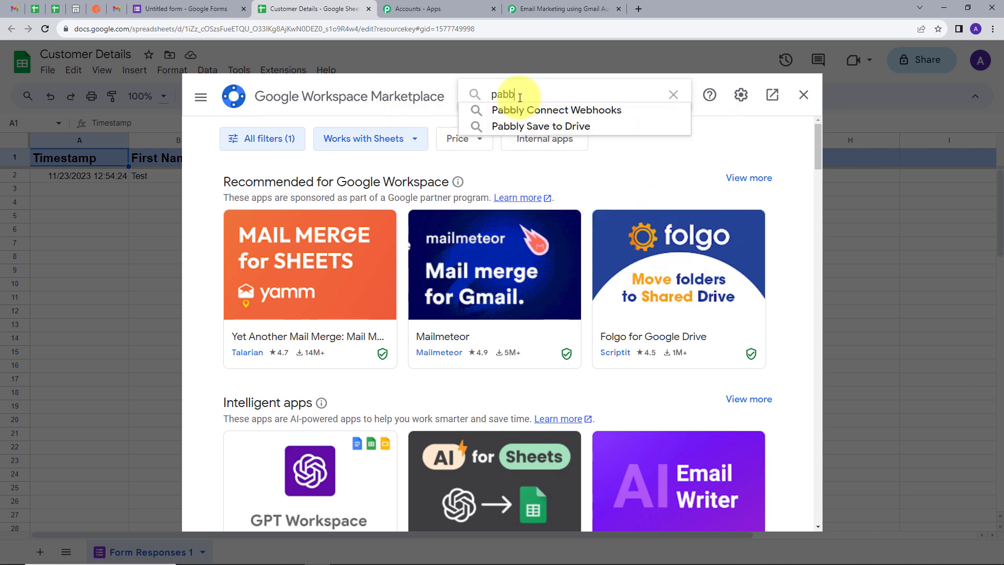
click(527, 109)
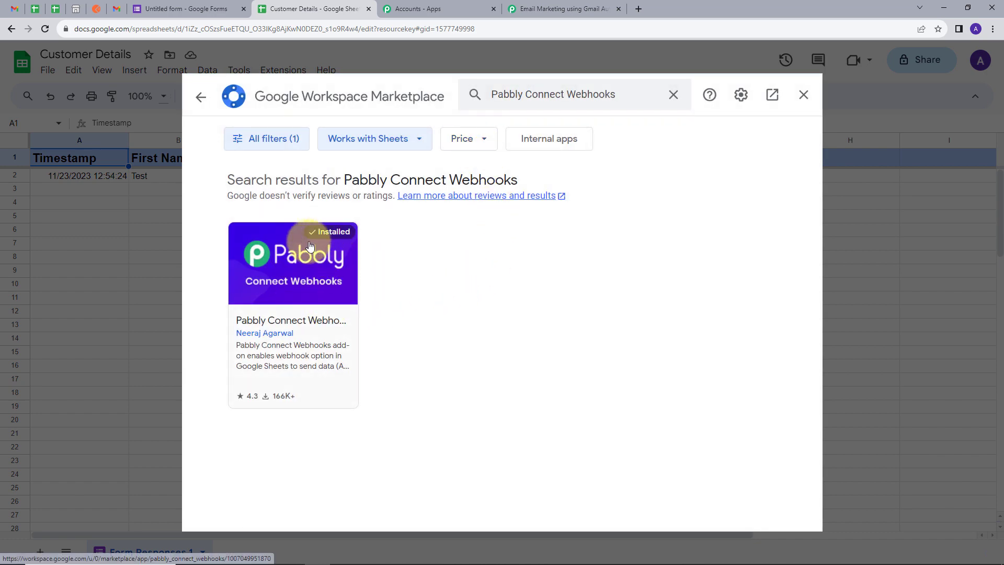
click(803, 94)
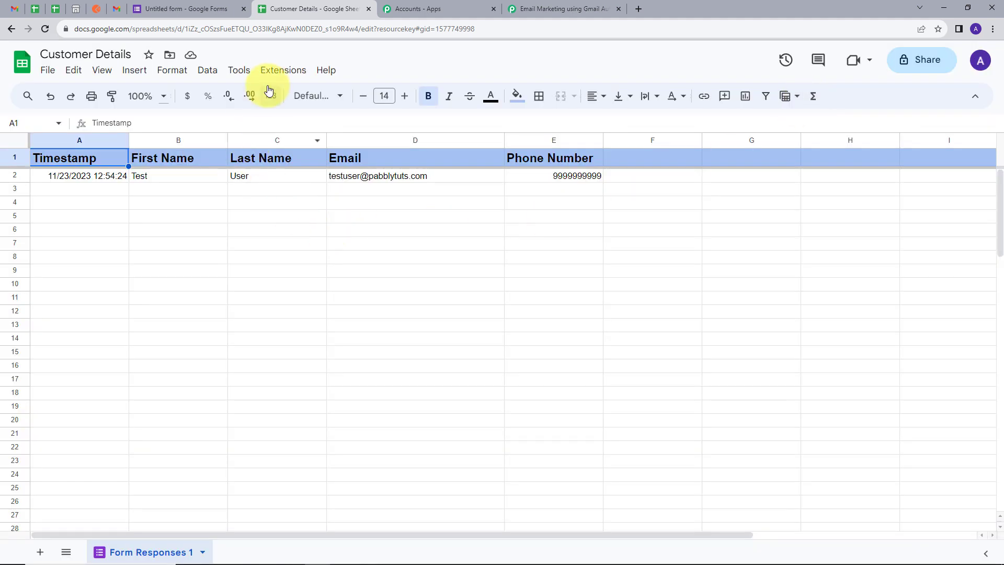
Step: Configure the Pabbly Connect Webhooks initial setup for Form Responses 1 with the copied webhook URL and trigger column E, submit it and close the dialog
click(278, 71)
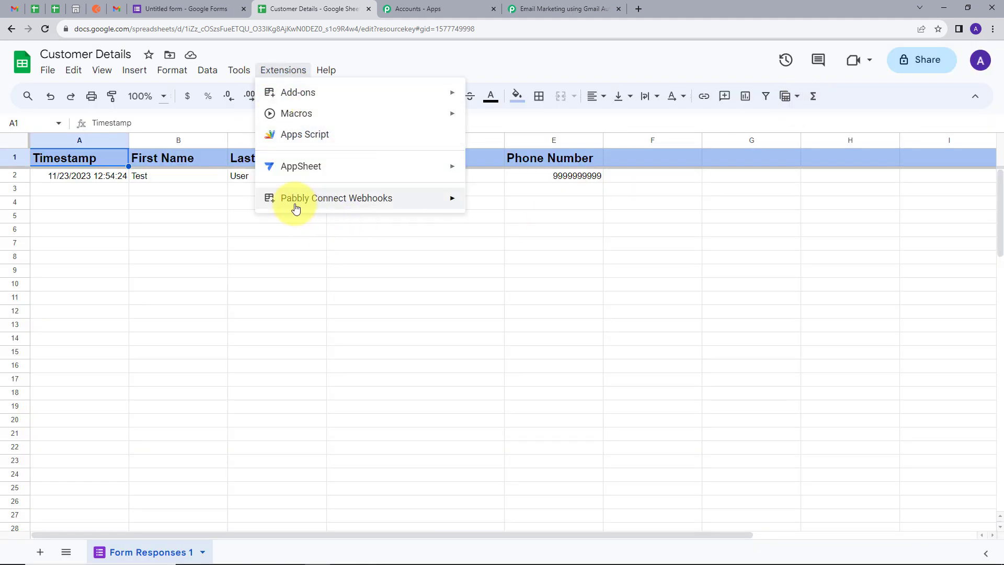
mouse_move(340, 198)
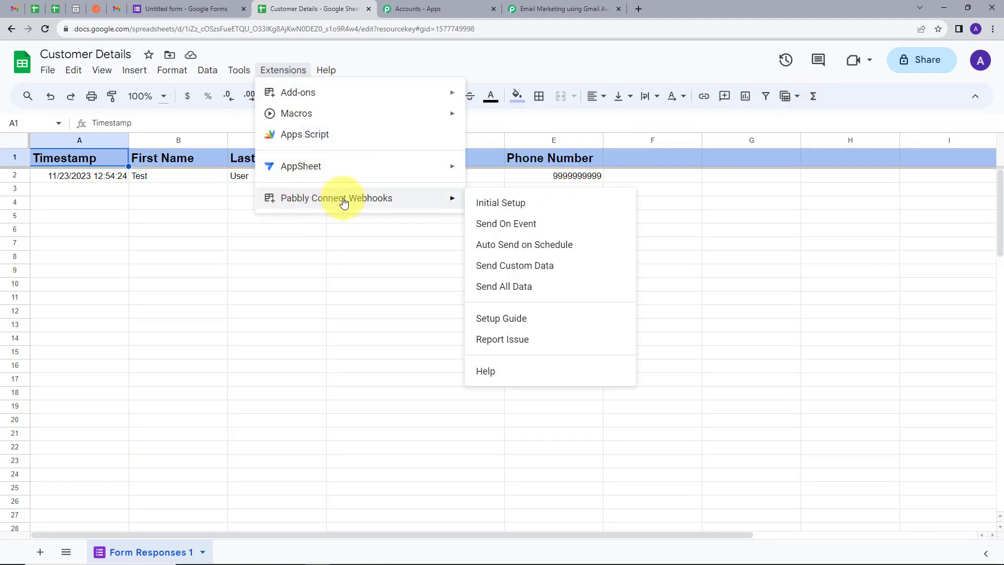
click(501, 204)
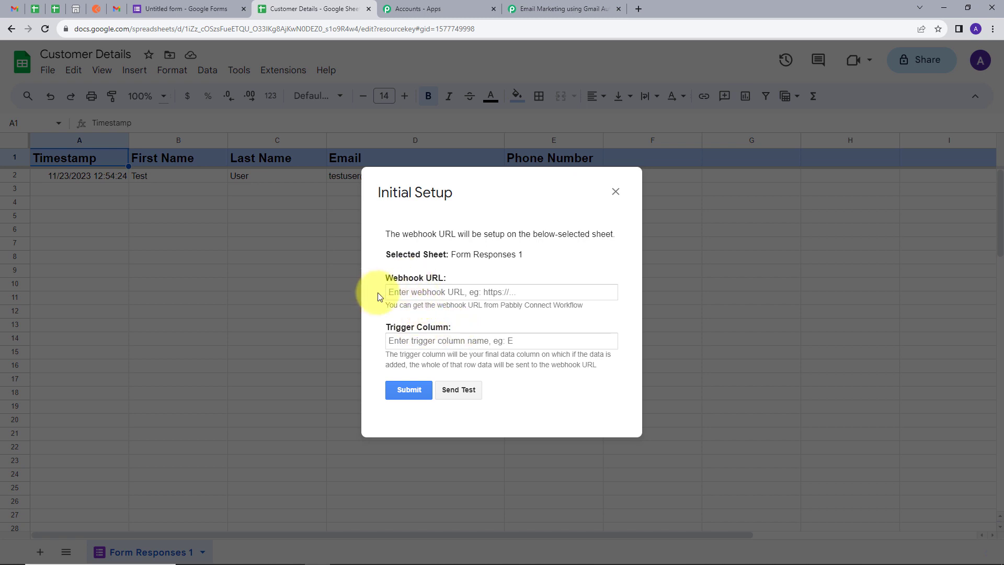
click(414, 294)
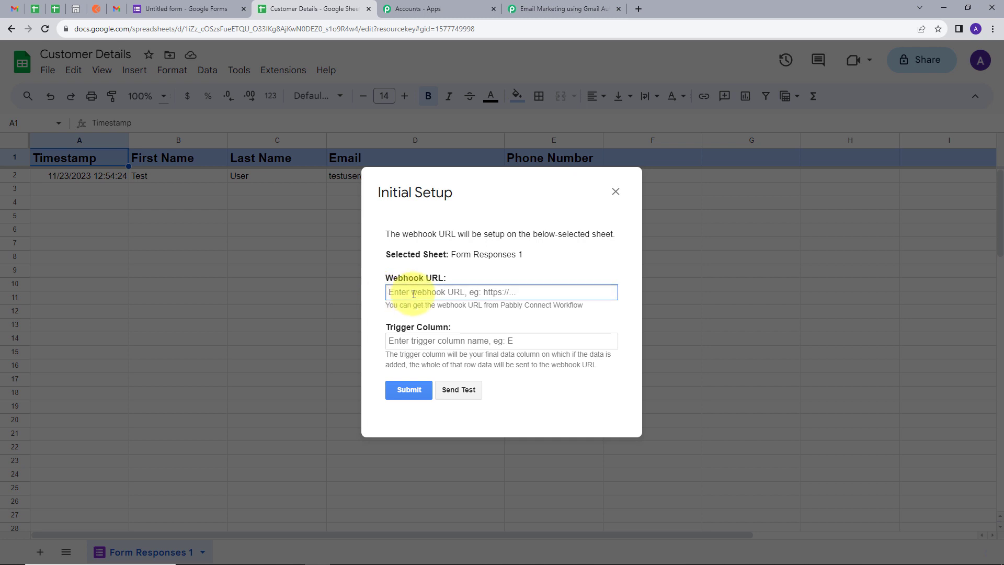
key(ctrl+v)
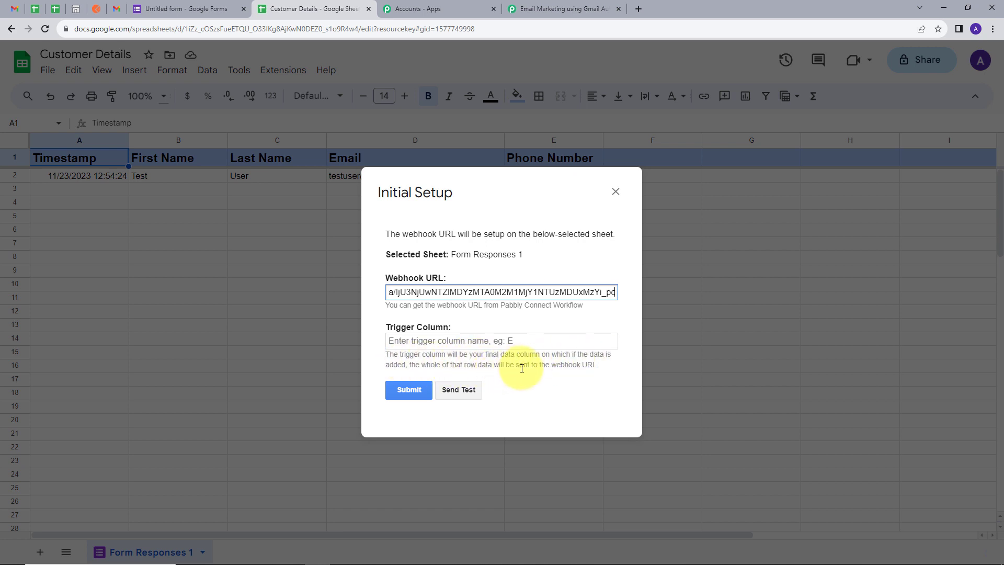
click(434, 341)
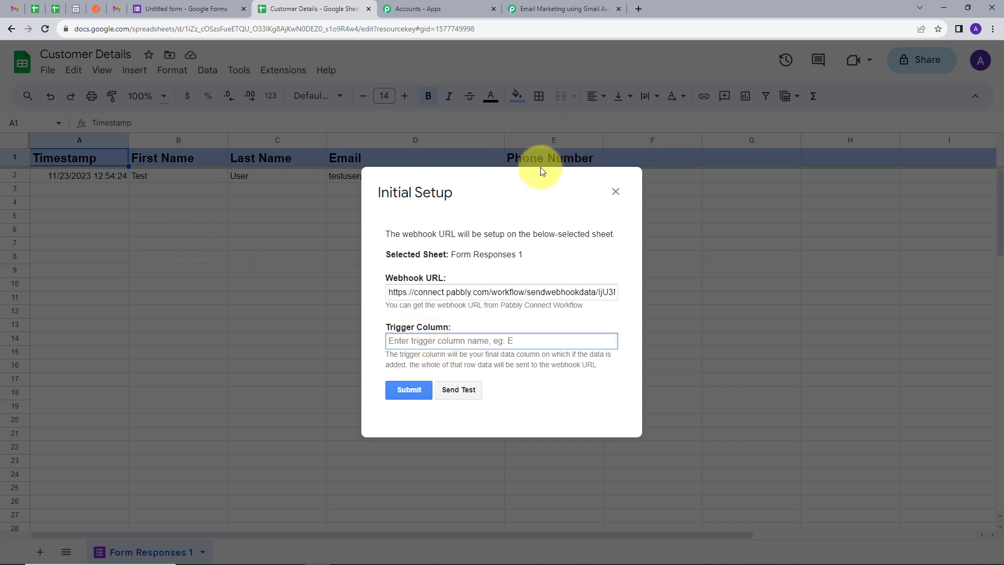
text(E)
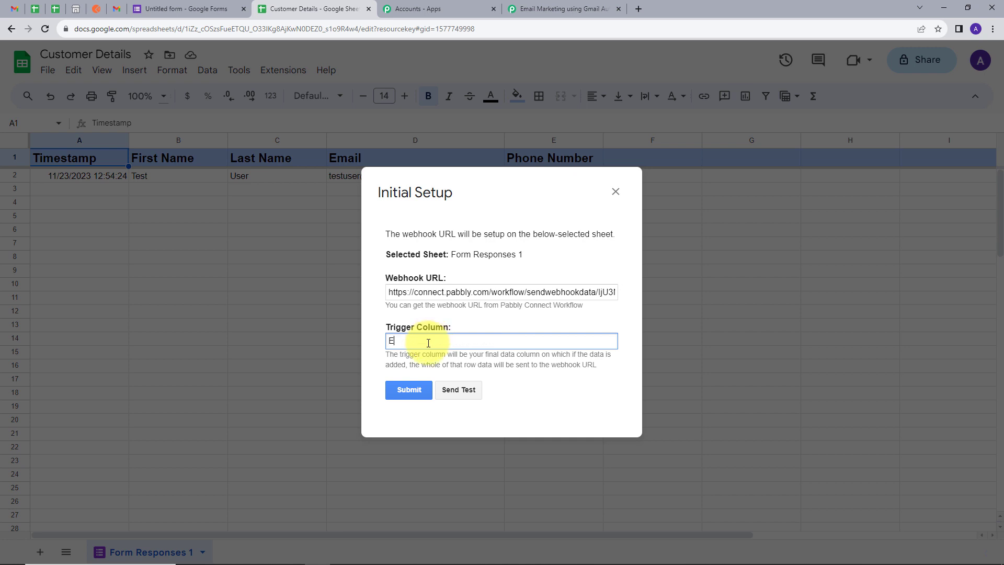
click(409, 402)
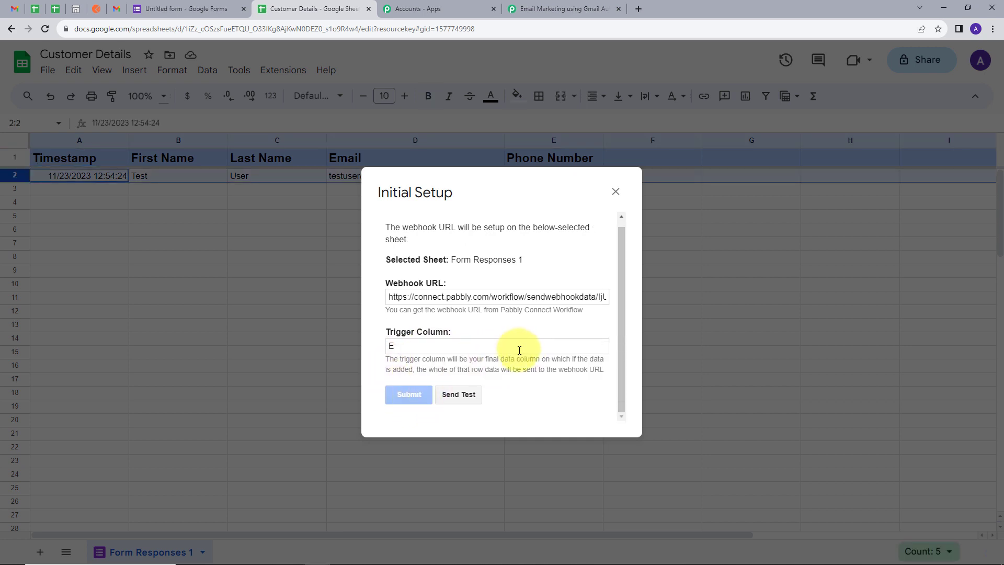
scroll(455, 390, down, 1)
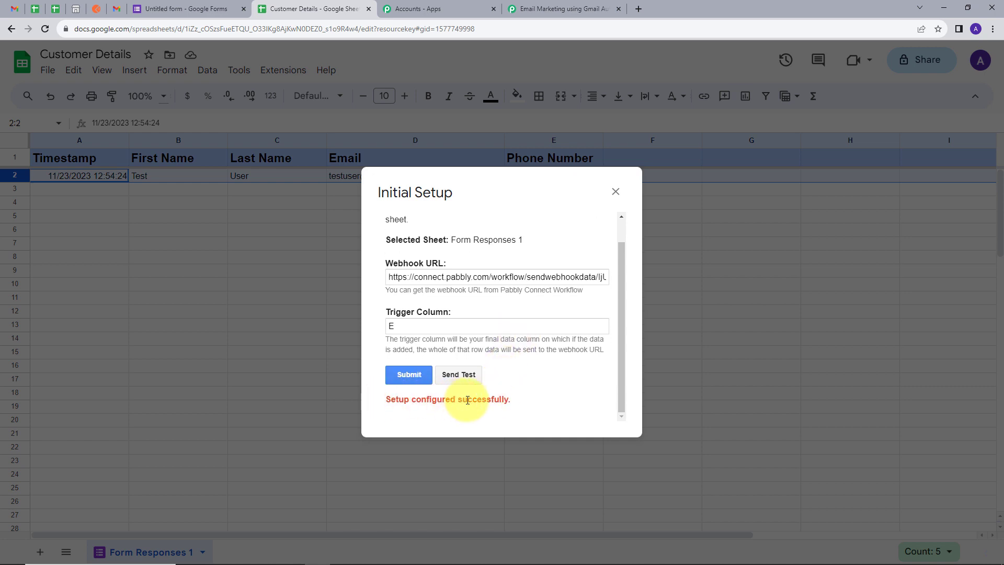
click(616, 191)
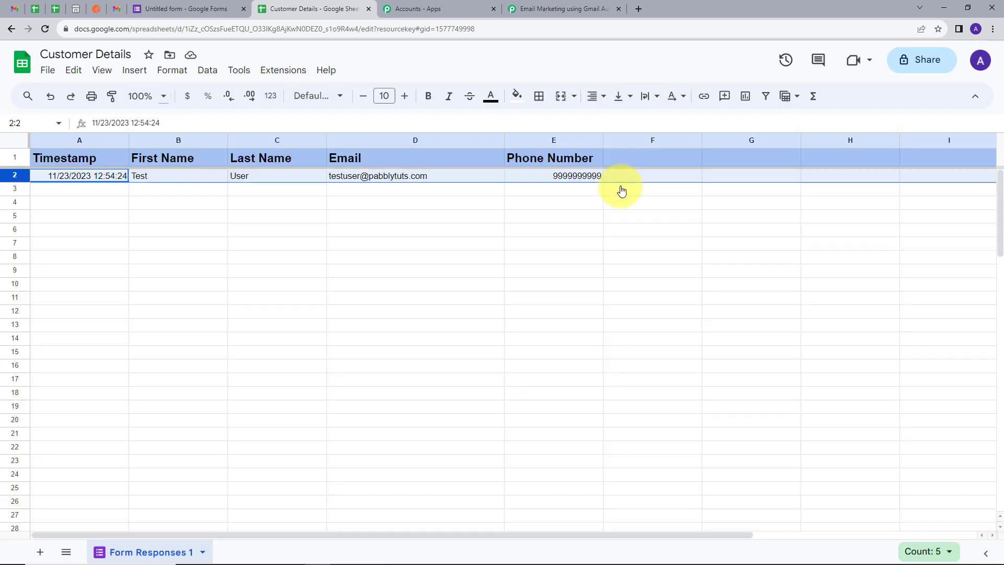
Step: Enable Send On Event for the Pabbly Connect Webhooks add-on in the Customer Details spreadsheet
click(269, 71)
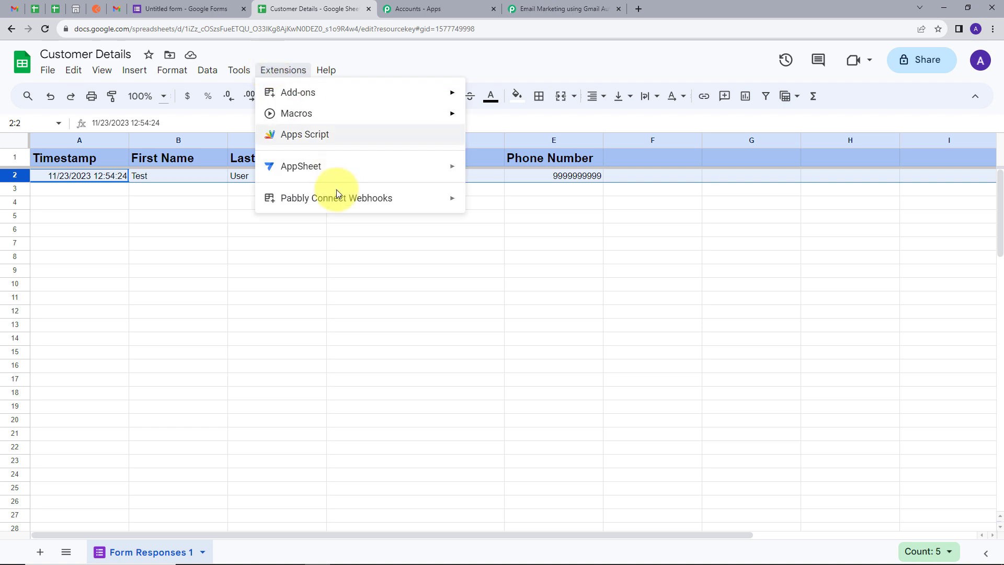
mouse_move(298, 197)
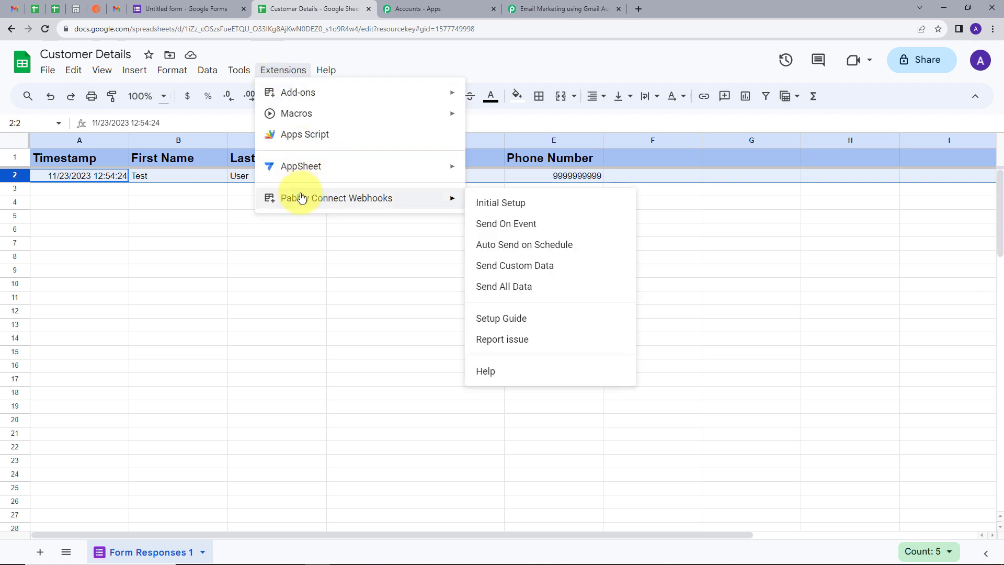
click(504, 225)
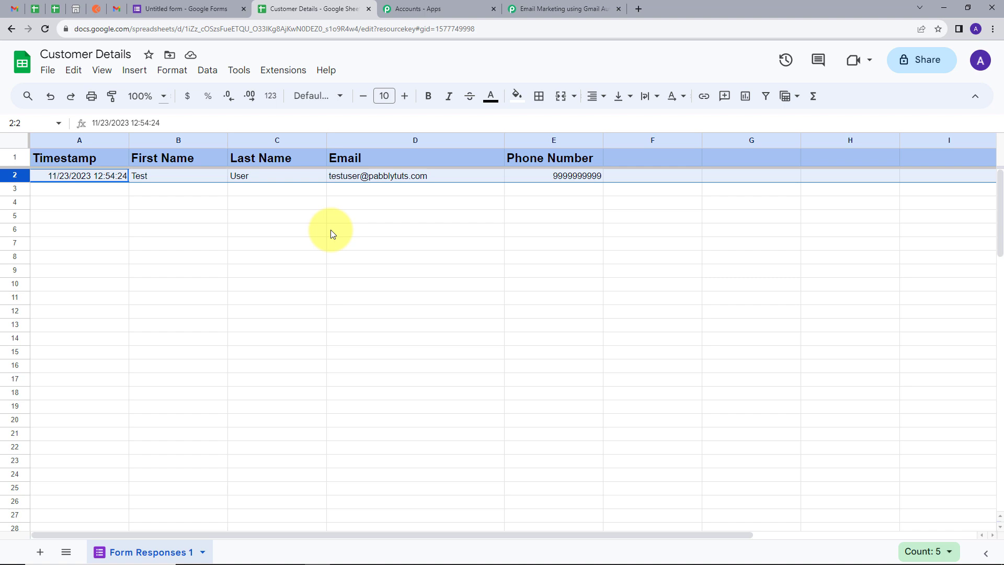
Step: Check the webhook capture status in the Pabbly Connect workflow and open the respondent preview of the Google Form
click(542, 6)
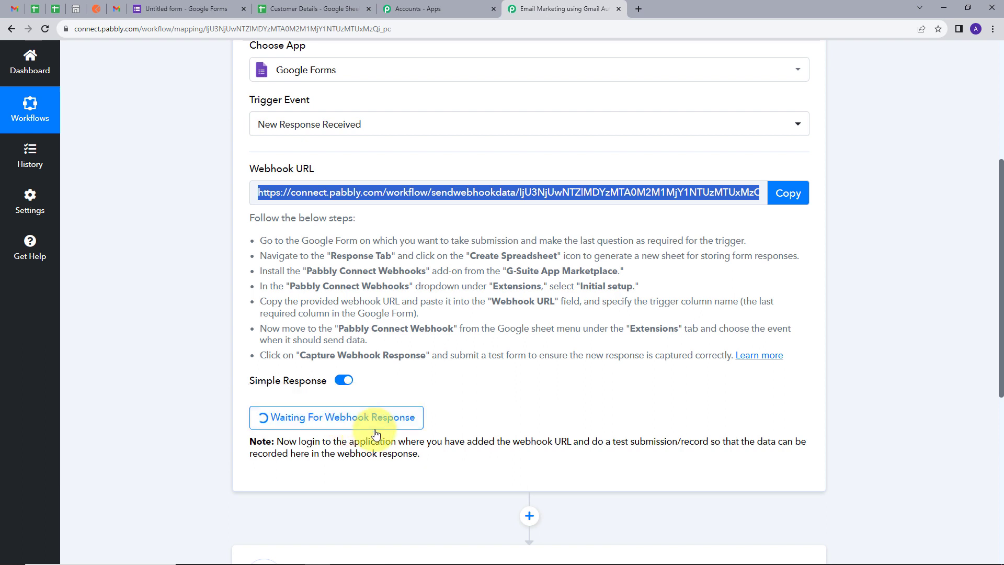
click(162, 8)
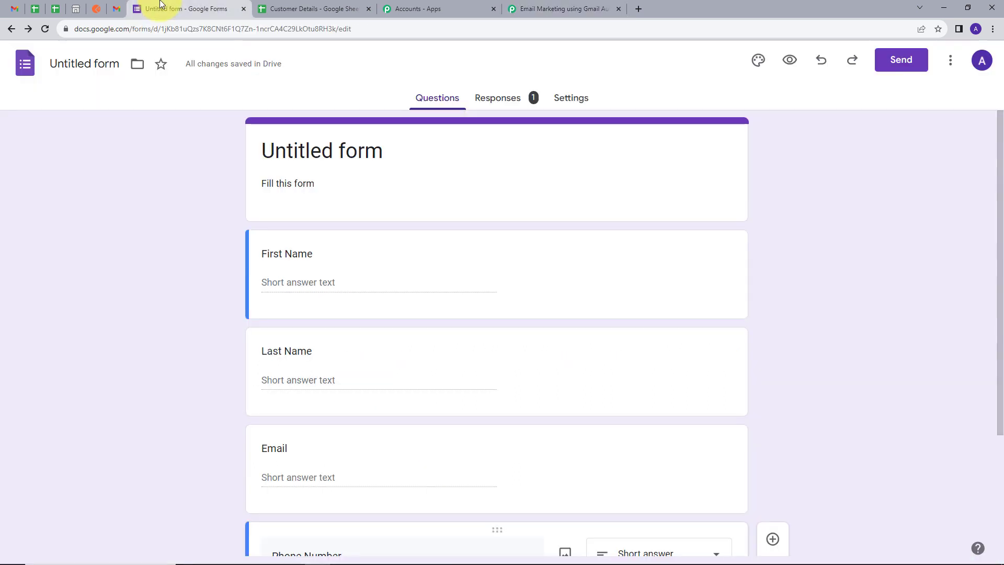
click(790, 62)
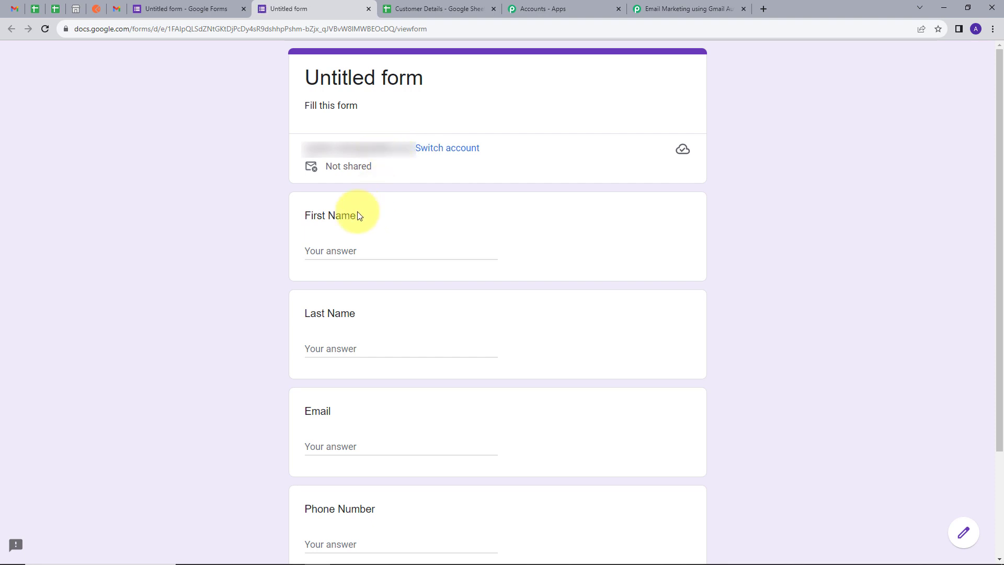
Step: Fill in the form with a test customer's first name, last name, e-mail and phone number, and submit the response
click(357, 250)
text(Demo)
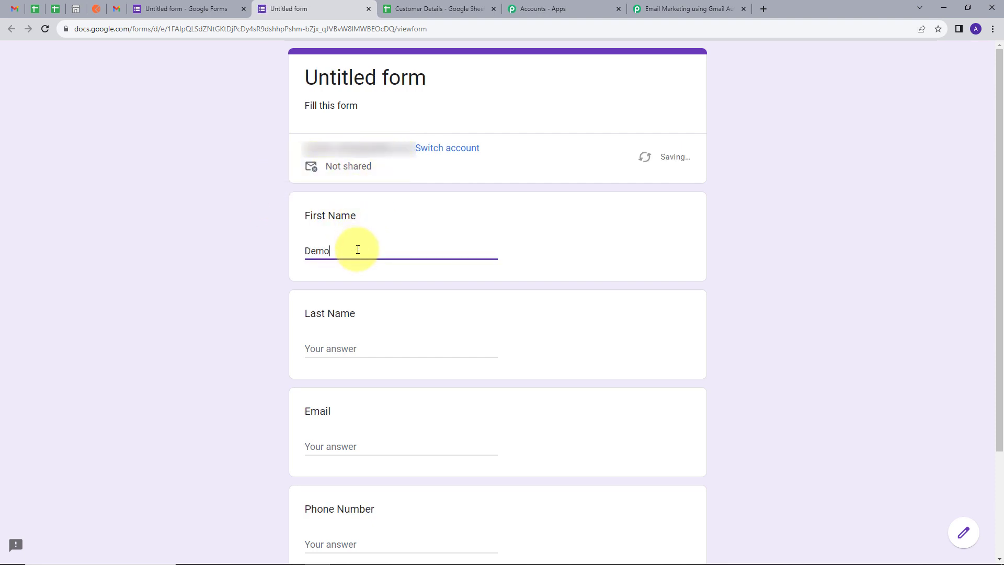
key(Tab)
text(Us)
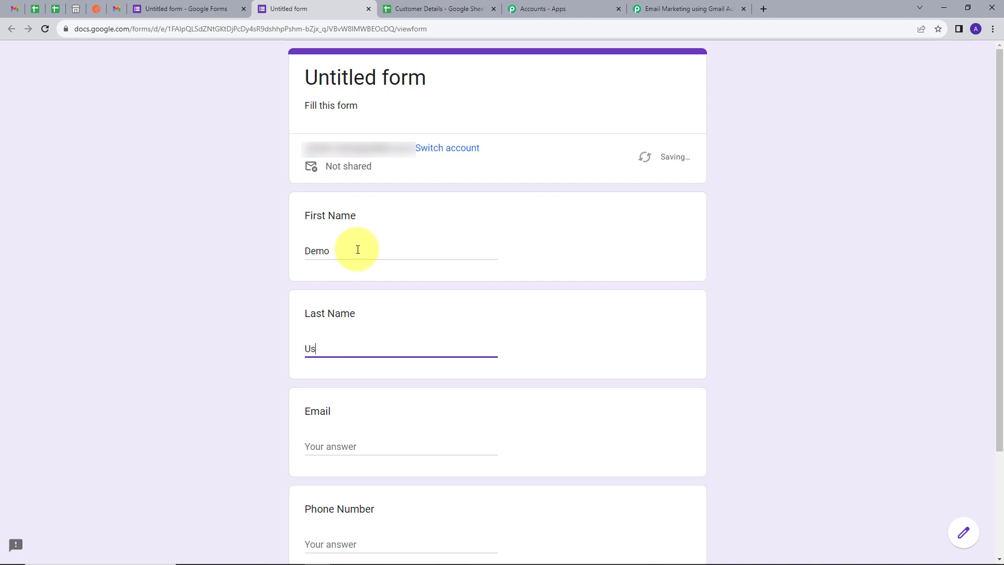
key(Tab)
key(ctrl+v)
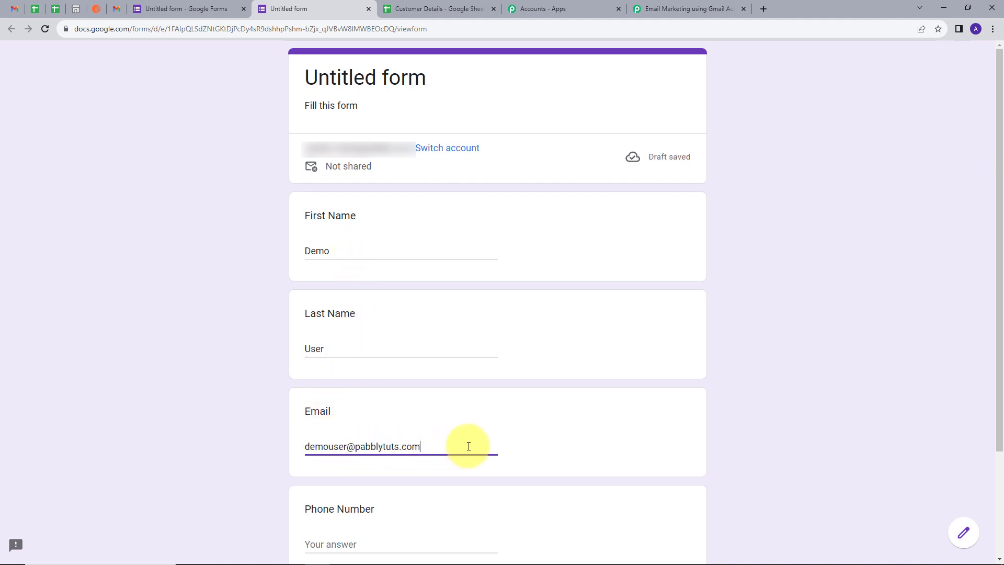
scroll(477, 431, down, 3)
click(354, 407)
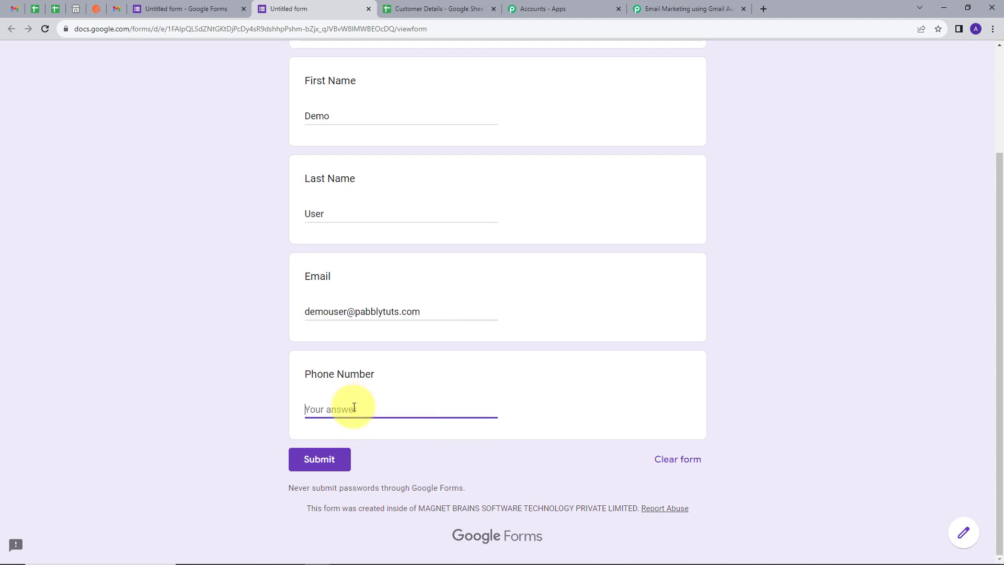
text(8888888888)
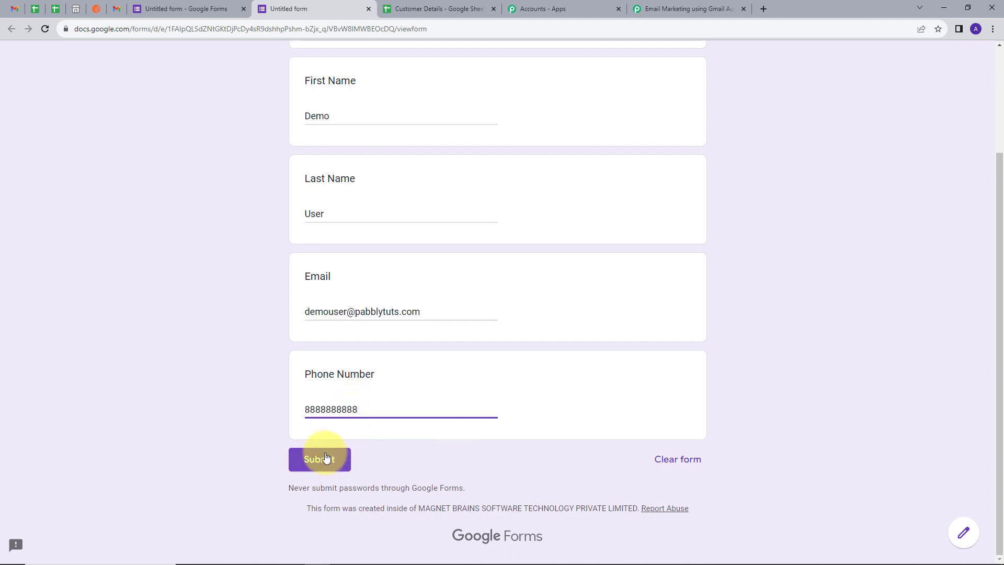
click(325, 458)
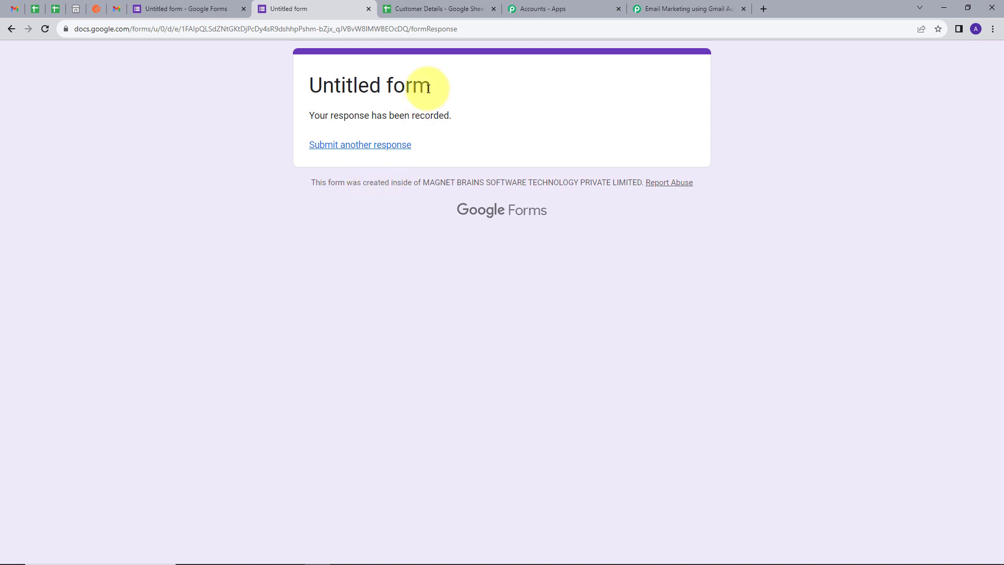
Step: Check the new response in the Customer Details sheet and examine the captured phone number, name and e-mail fields in the workflow's trigger
click(428, 9)
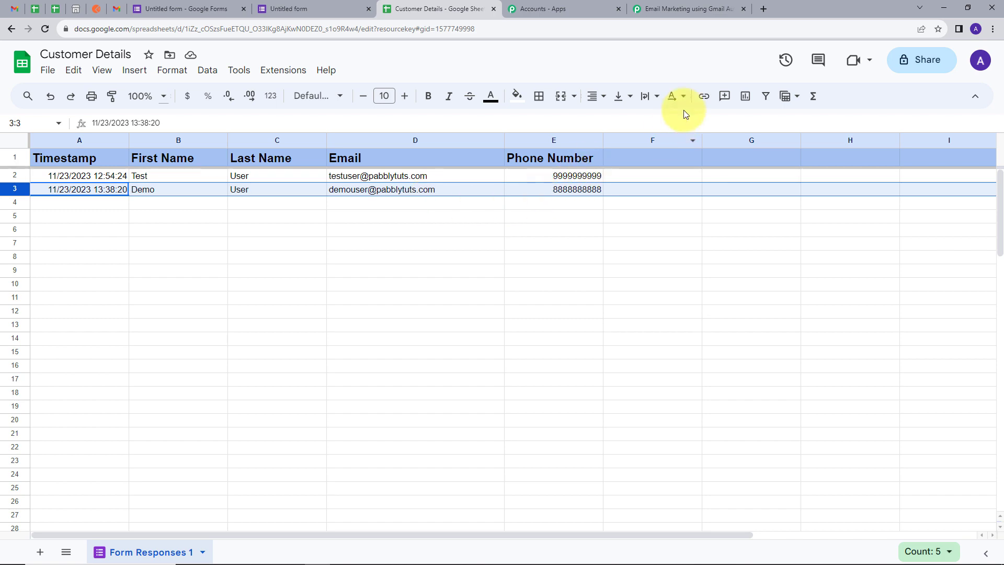
click(663, 9)
scroll(460, 361, down, 2)
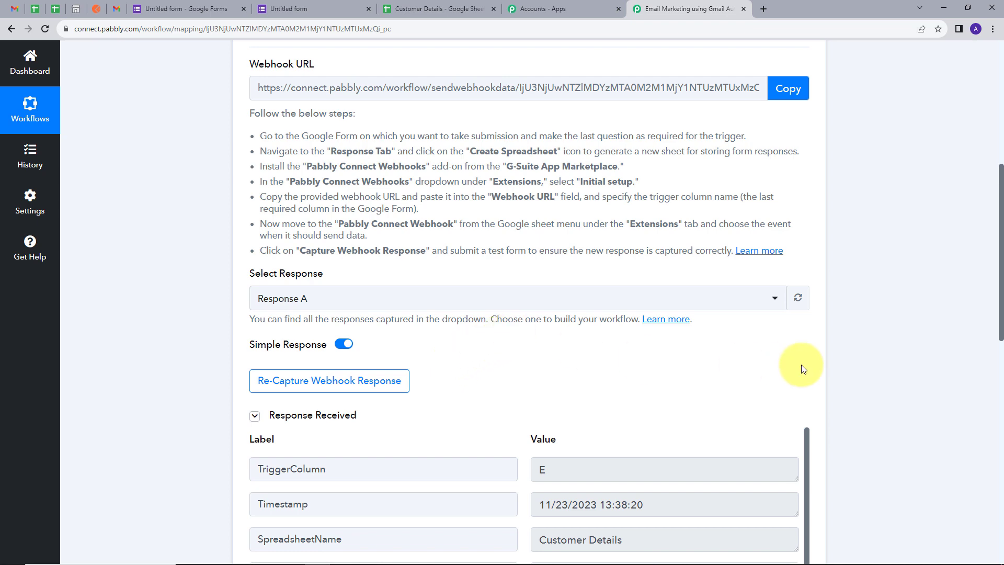
scroll(869, 351, down, 5)
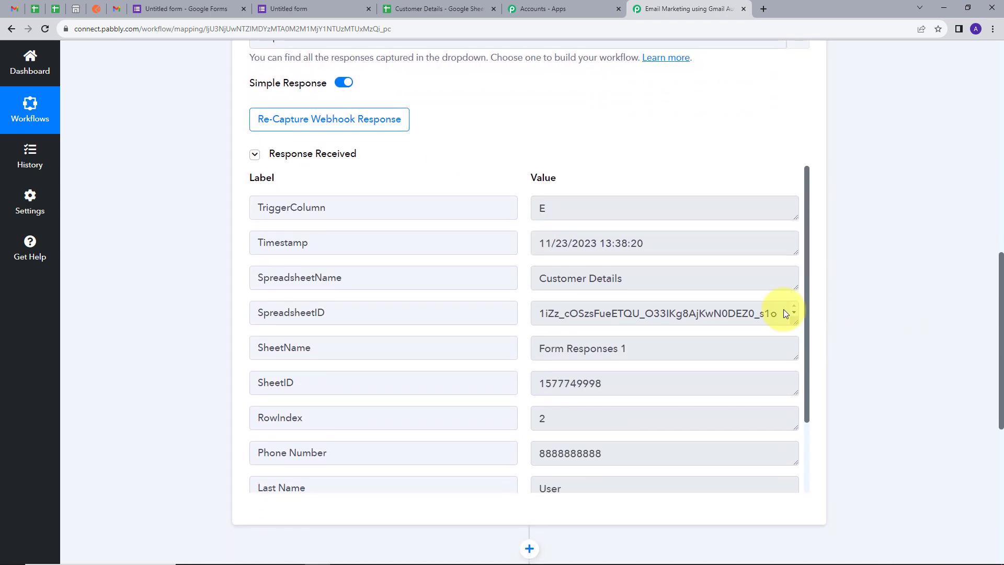
click(597, 208)
scroll(570, 240, down, 1)
scroll(262, 364, down, 1)
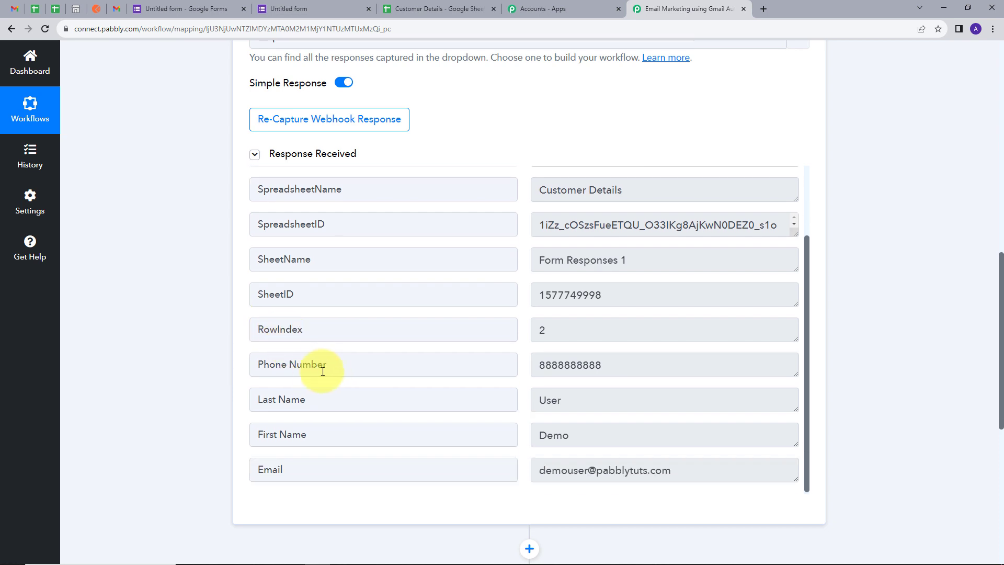
drag(601, 366, 517, 370)
scroll(502, 366, down, 1)
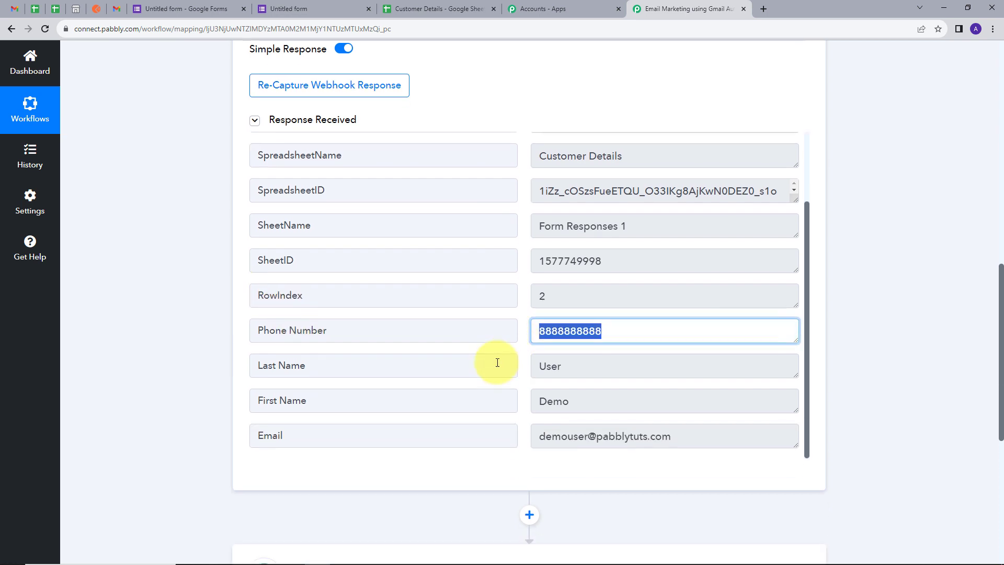
drag(577, 379, 497, 361)
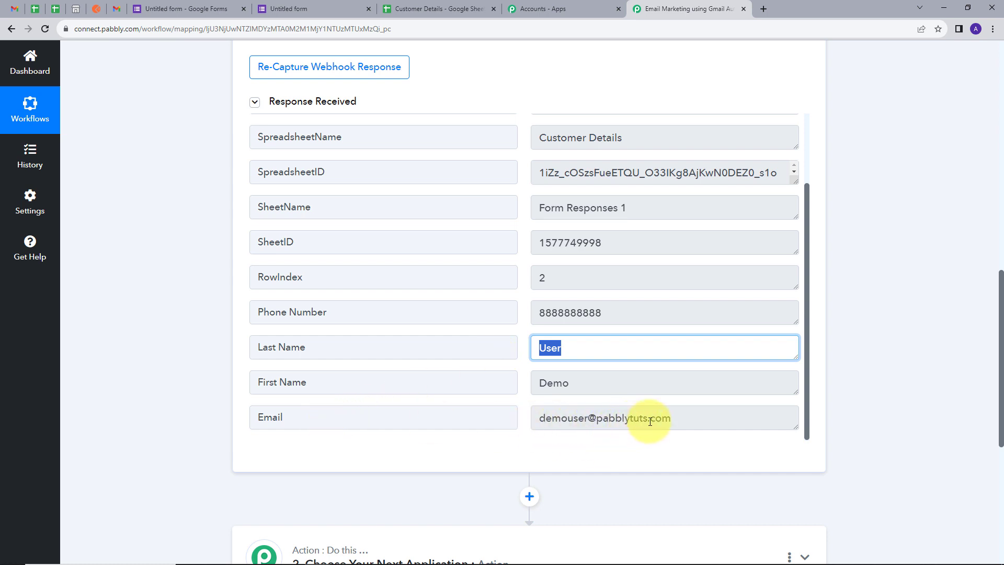
scroll(830, 359, down, 1)
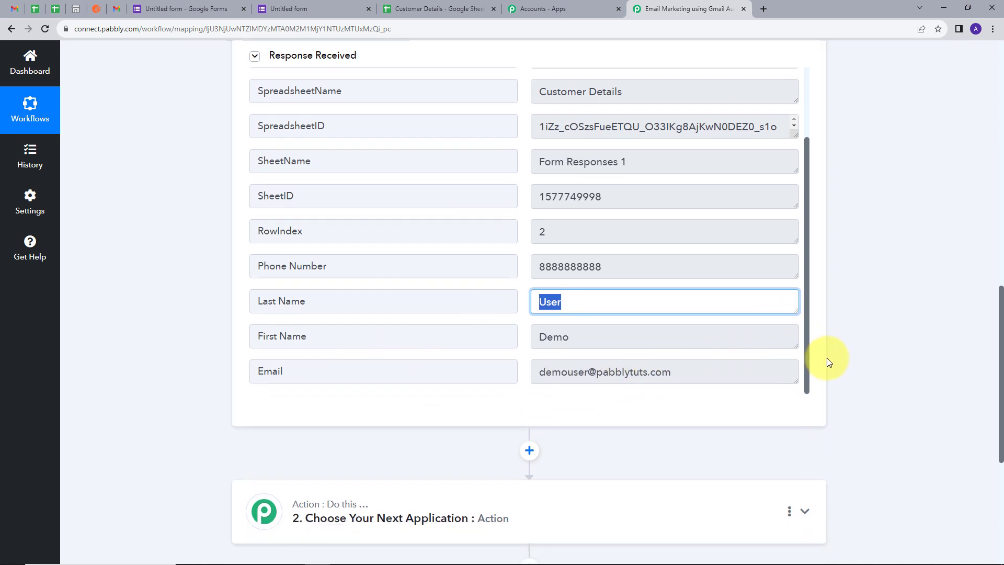
click(642, 370)
drag(672, 368, 529, 376)
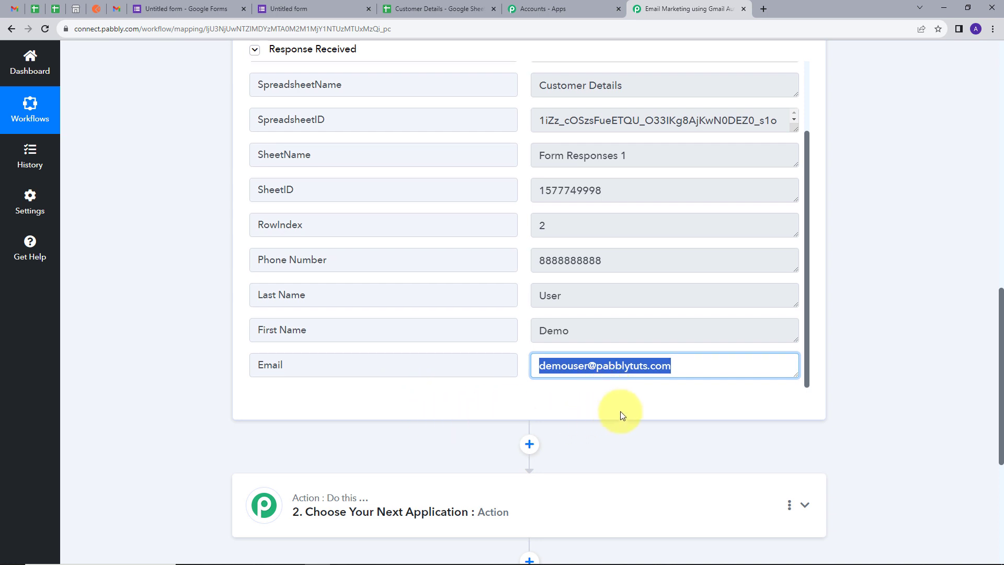
Step: Set the workflow's second step to the Gmail app with the Send Email action event
scroll(623, 414, down, 2)
click(529, 408)
scroll(614, 356, down, 2)
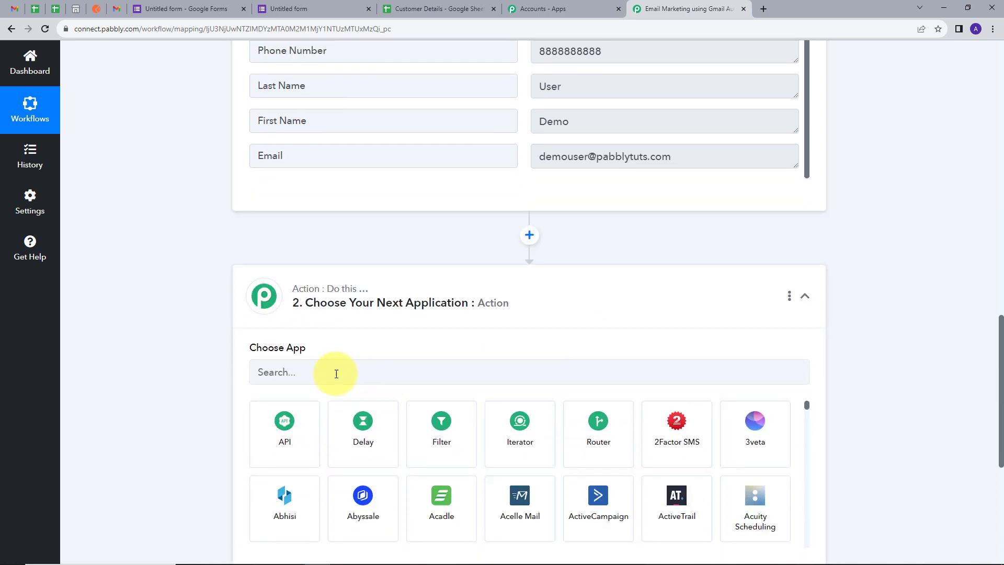
click(336, 372)
text(Gmai)
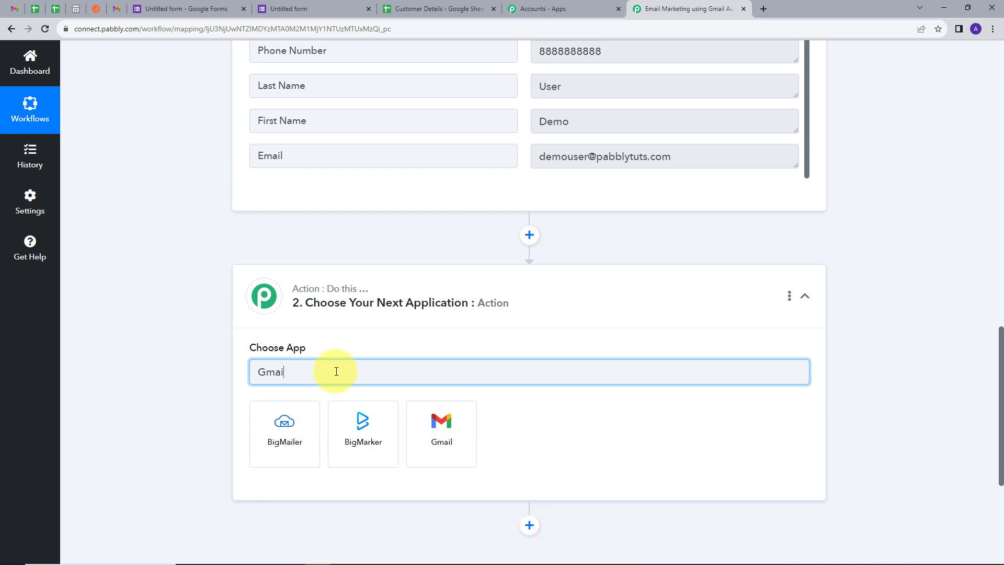
click(360, 425)
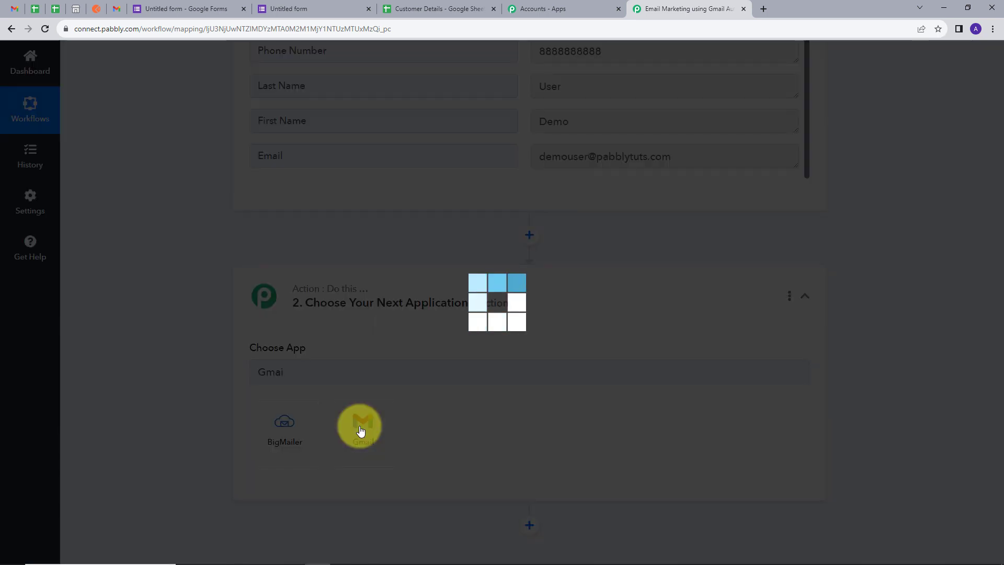
scroll(319, 371, down, 1)
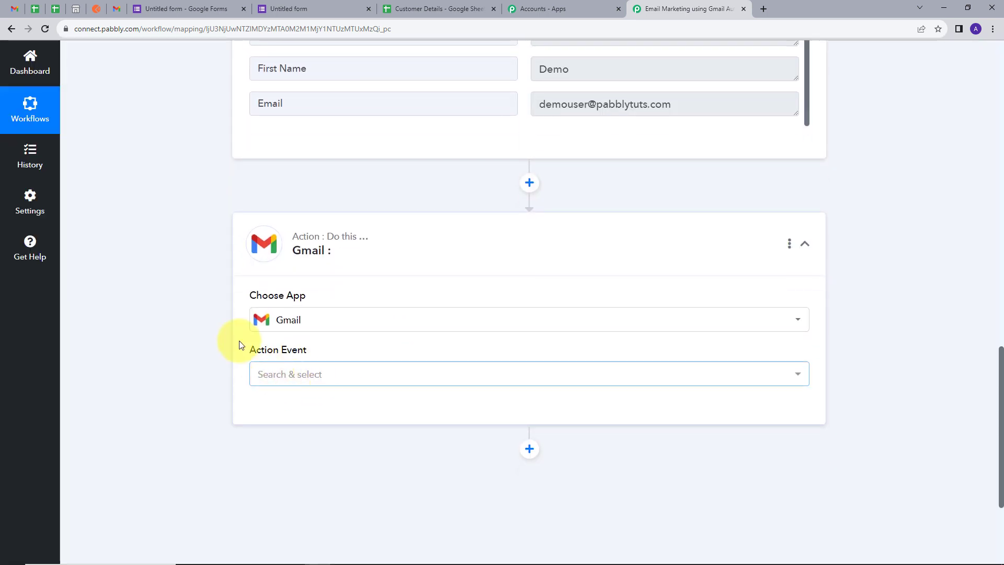
click(392, 376)
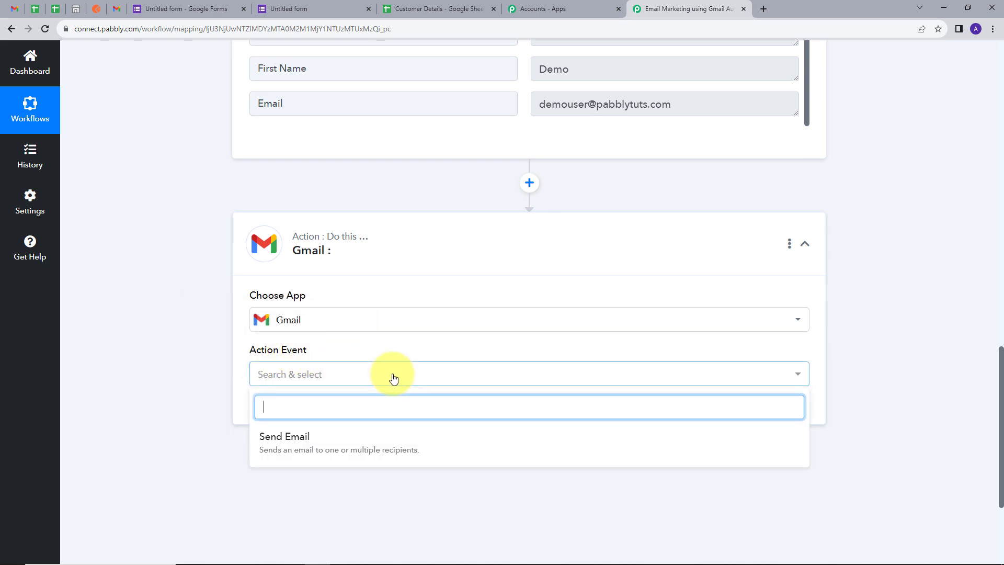
click(283, 442)
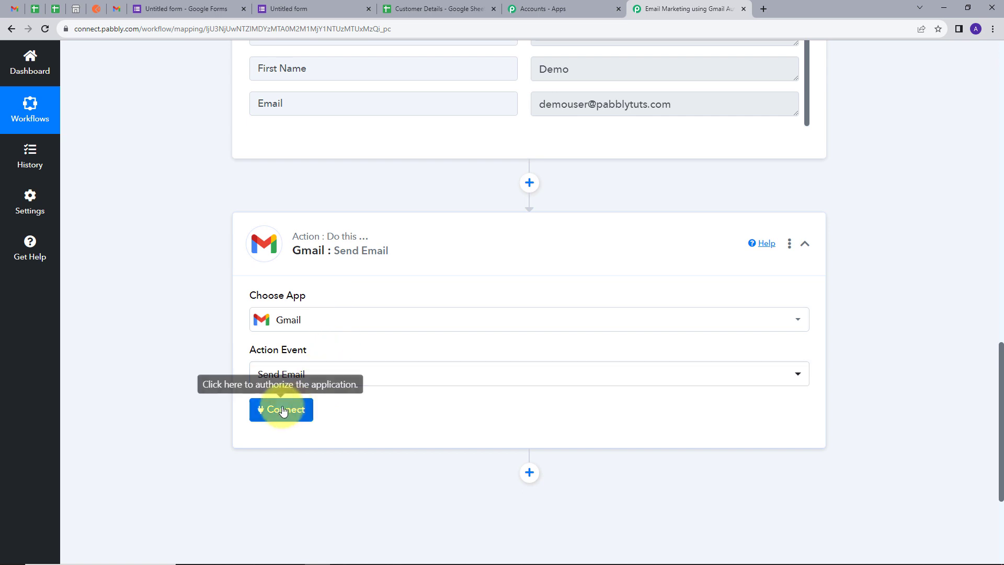
Step: Add a new Gmail connection for the action and authorize Pabbly Connect to access the Google account
click(281, 411)
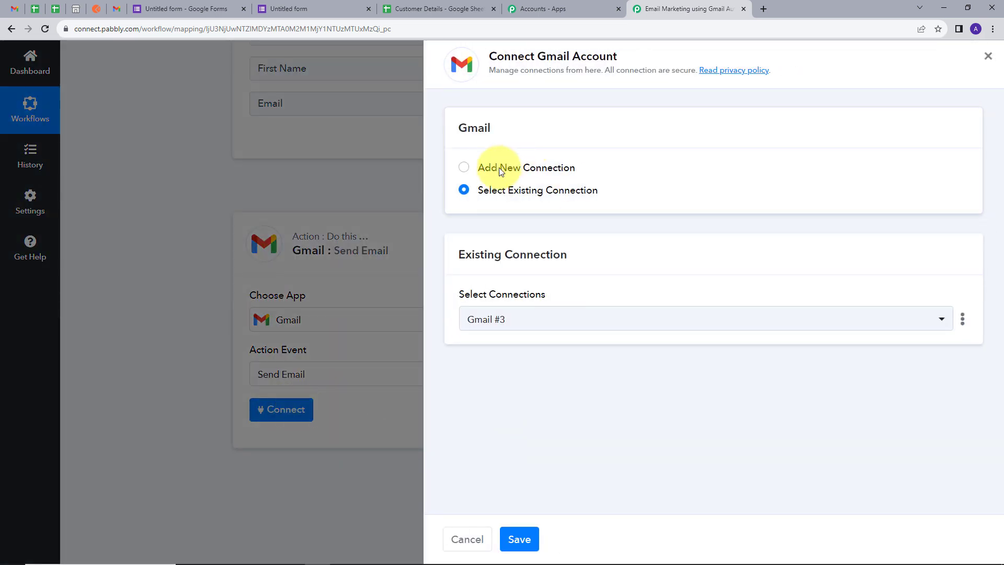
click(499, 168)
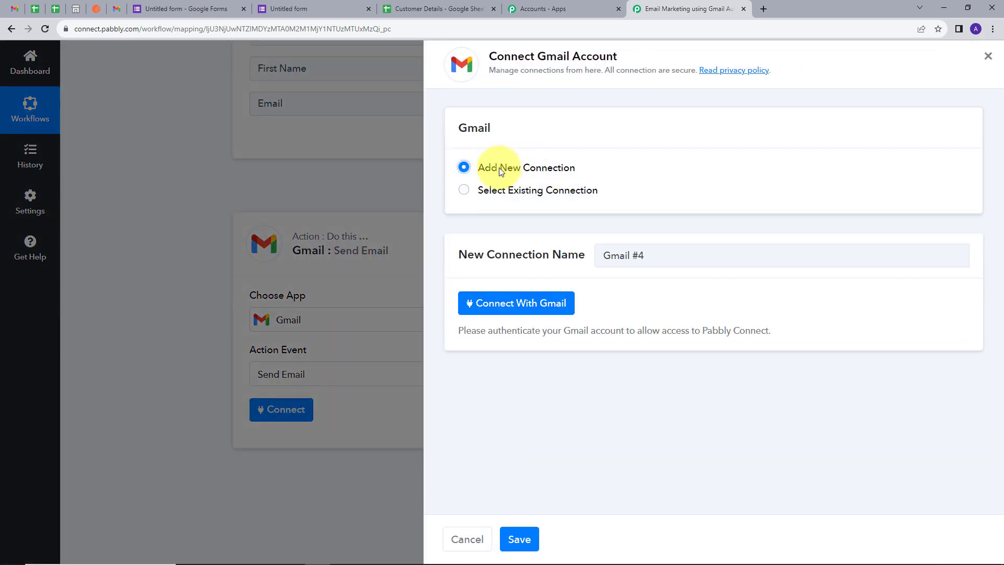
click(505, 307)
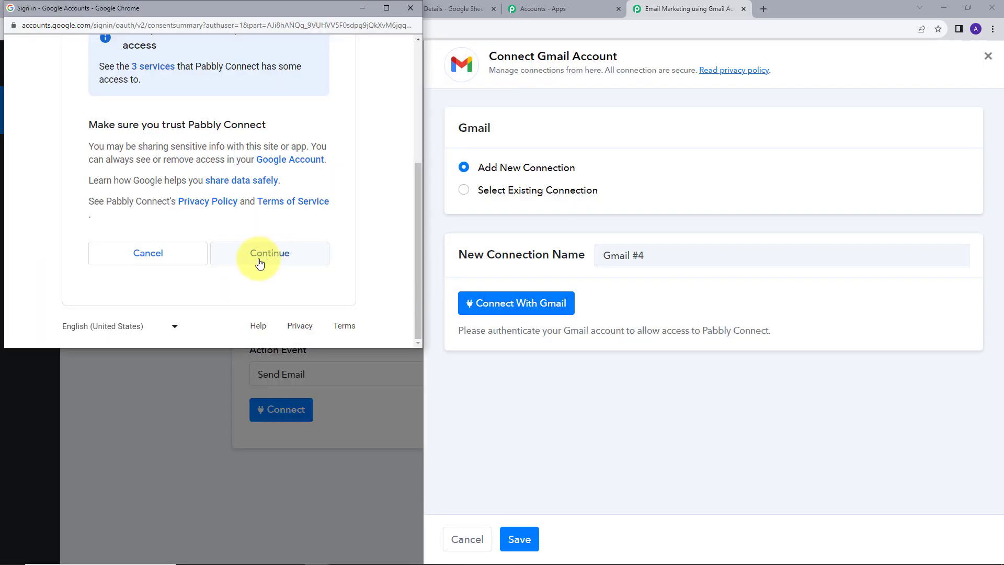
click(260, 263)
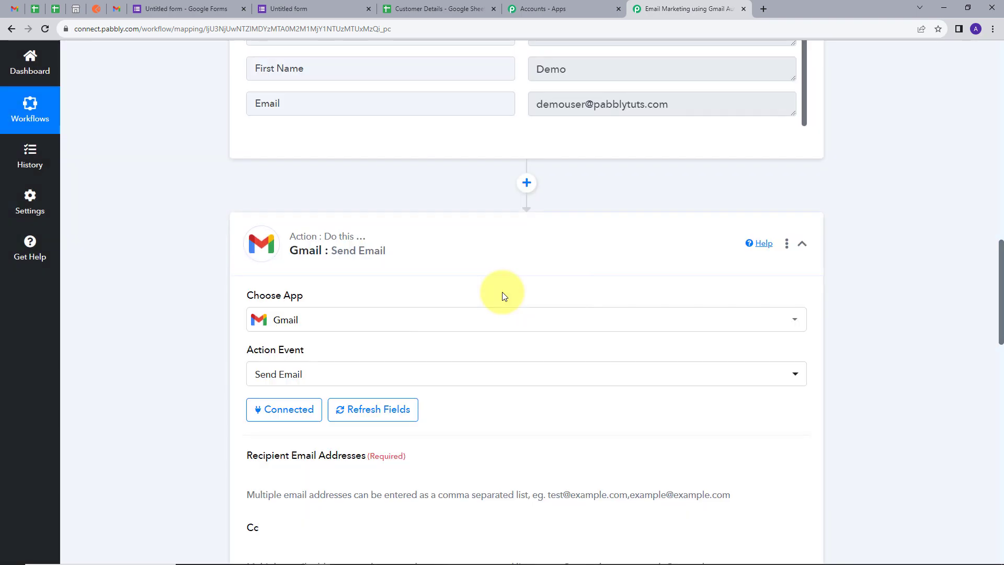
Step: Map the recipient email addresses to the Email value from the Google Forms response
scroll(527, 271, down, 4)
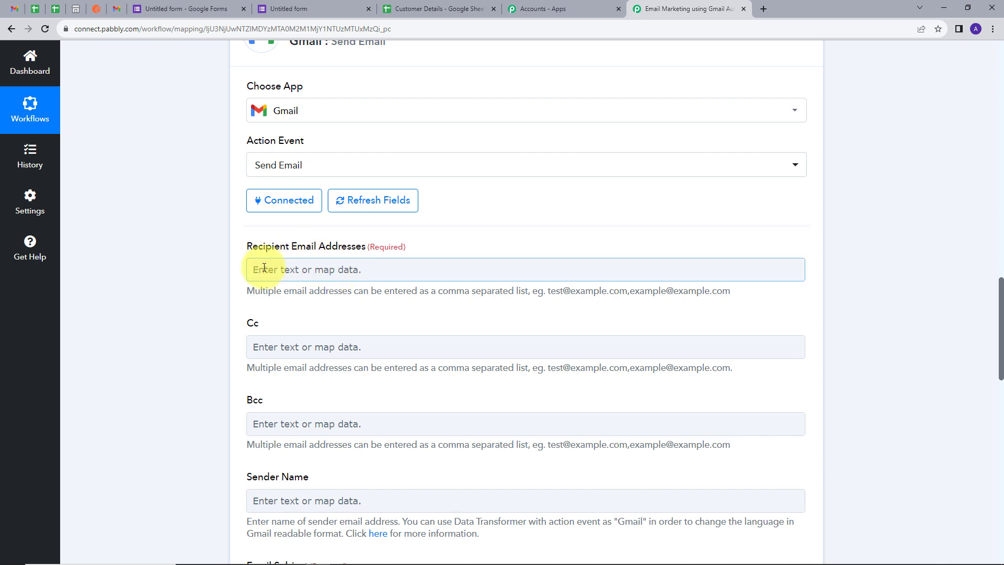
click(330, 270)
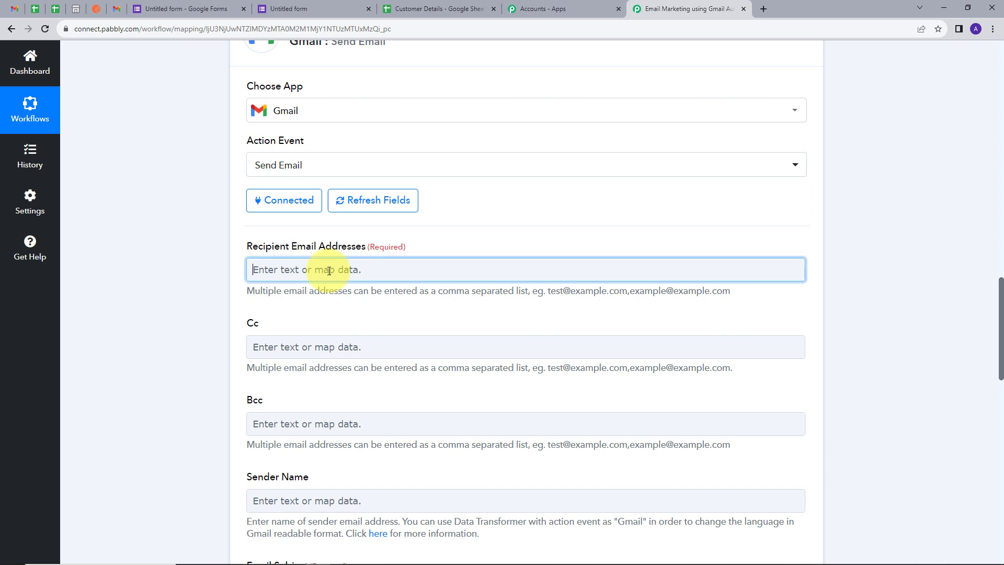
click(394, 370)
scroll(471, 303, down, 2)
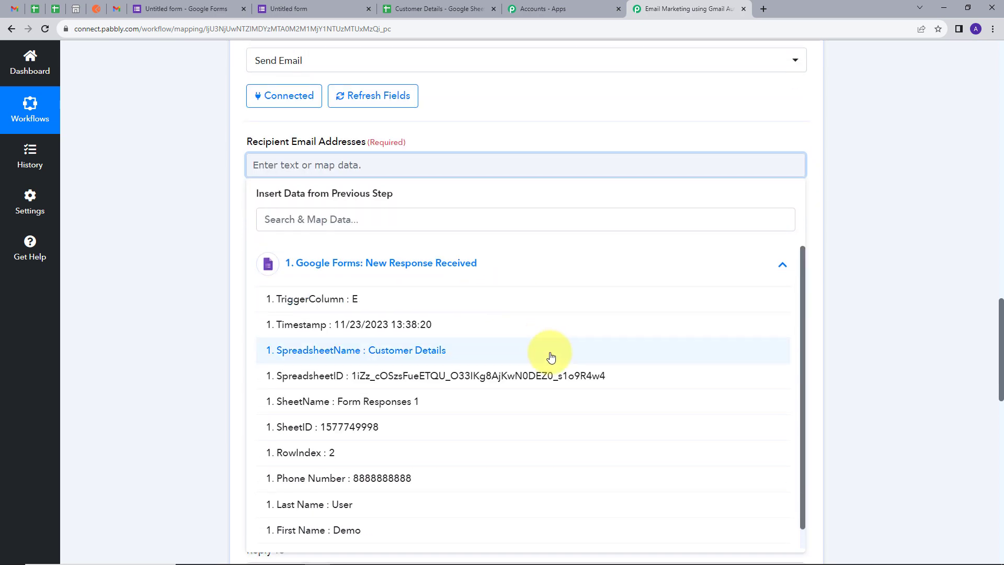
scroll(497, 418, down, 1)
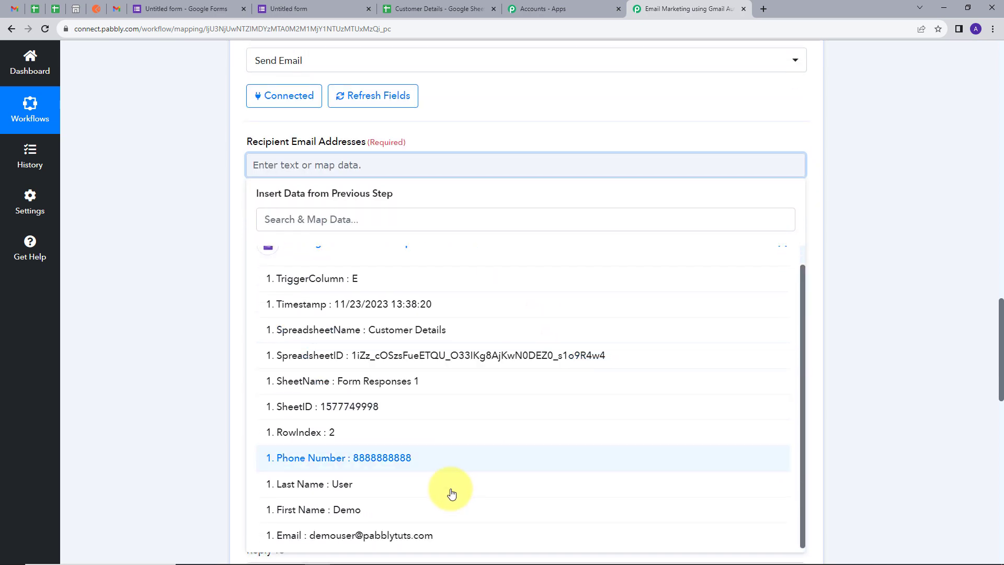
click(317, 536)
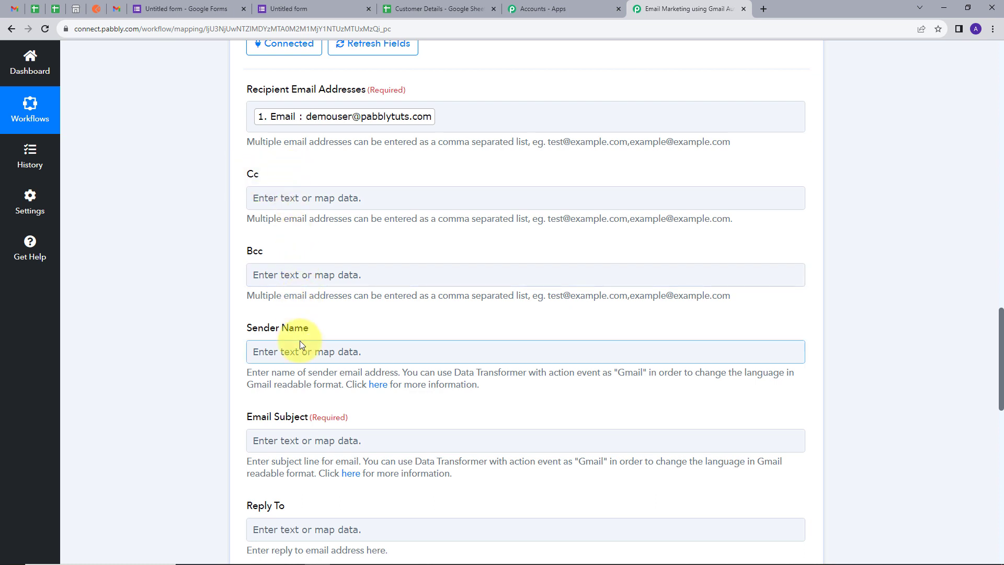
Step: Enter "Elevate Your Style with Our Latest Innovation!" as the email subject
scroll(273, 251, down, 2)
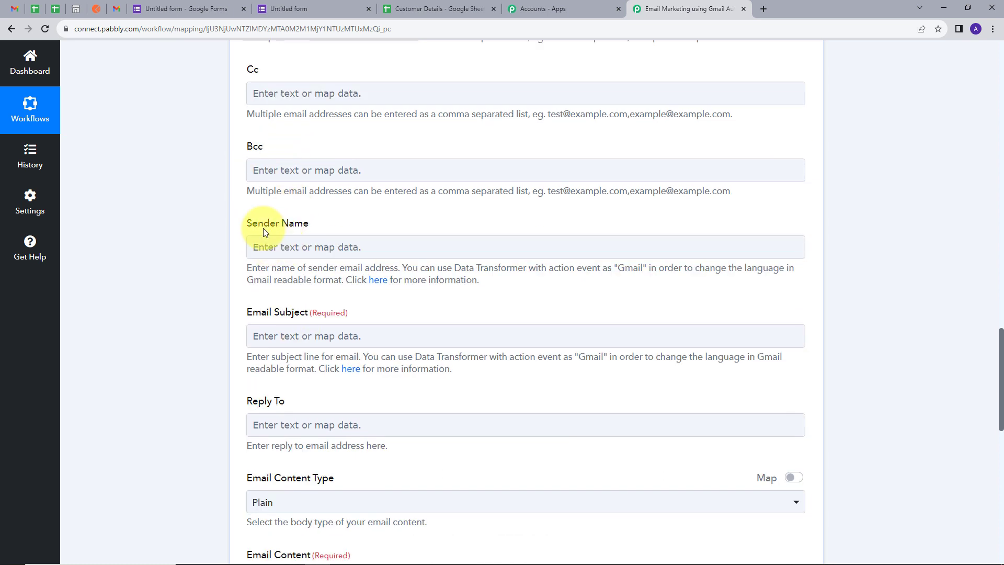
scroll(356, 225, down, 2)
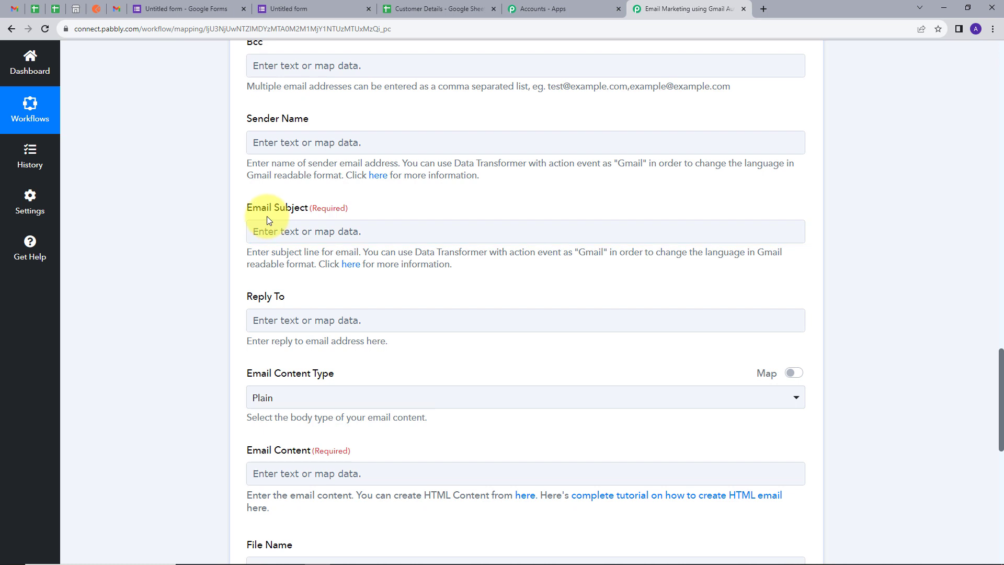
click(386, 228)
text(Elevate Your Style with Our Latest Innovation!)
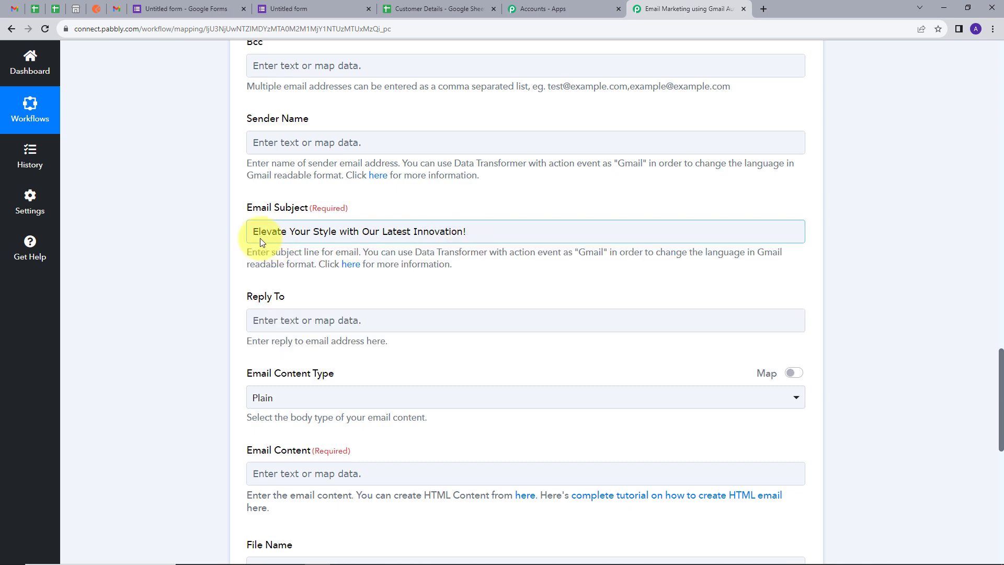
Step: Set the email content type to Plain
scroll(371, 243, down, 2)
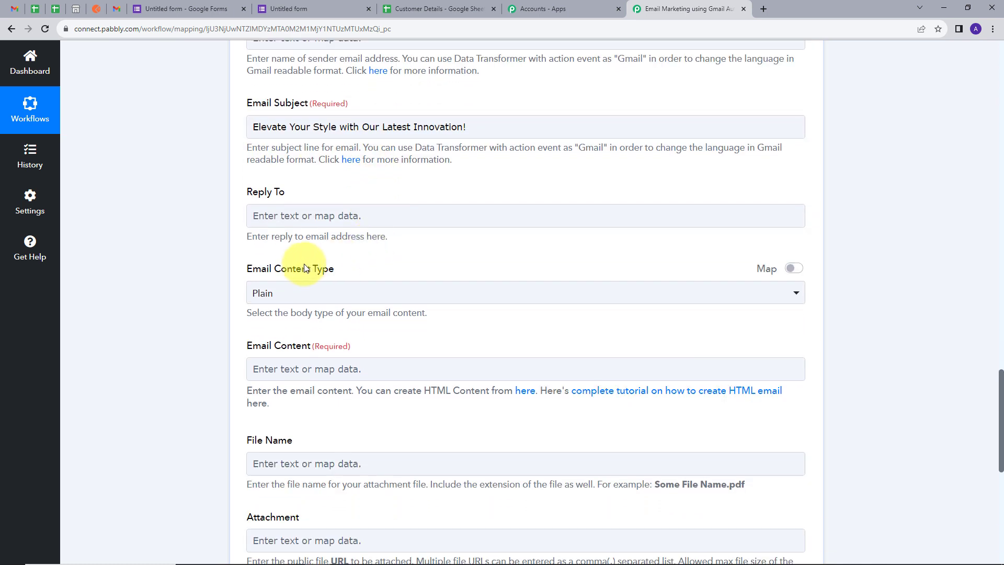
click(318, 293)
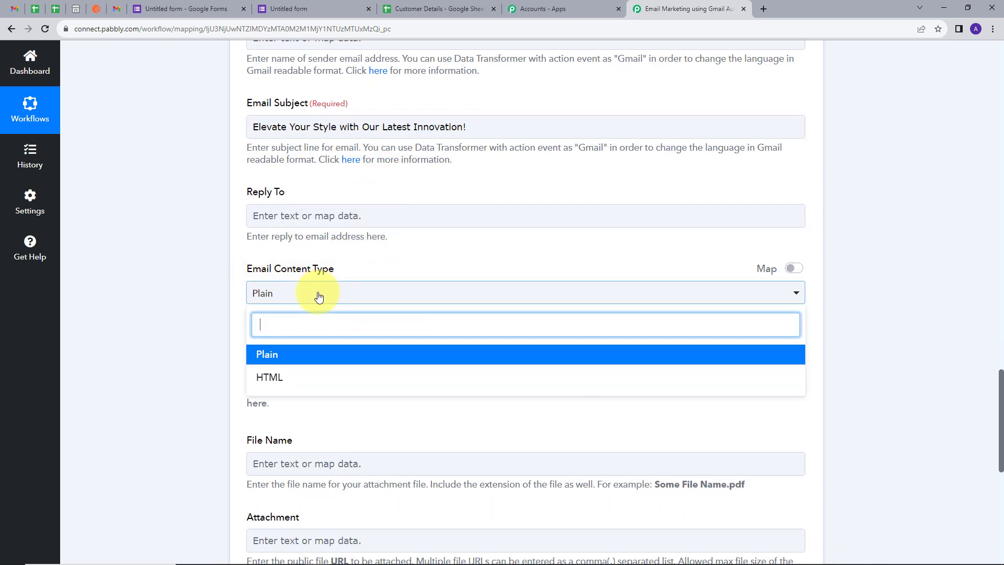
click(291, 354)
scroll(256, 299, down, 1)
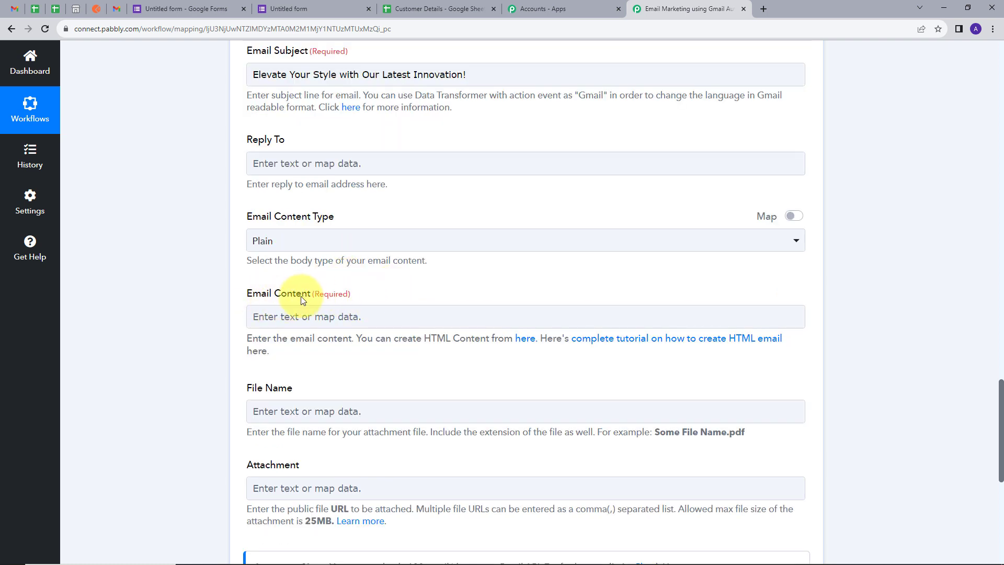
Step: Fill the email content with the promotional message starting "🌟 Unleash unparalleled feature and experience unmatched benefit" and signed "Pabbly Team"
click(288, 316)
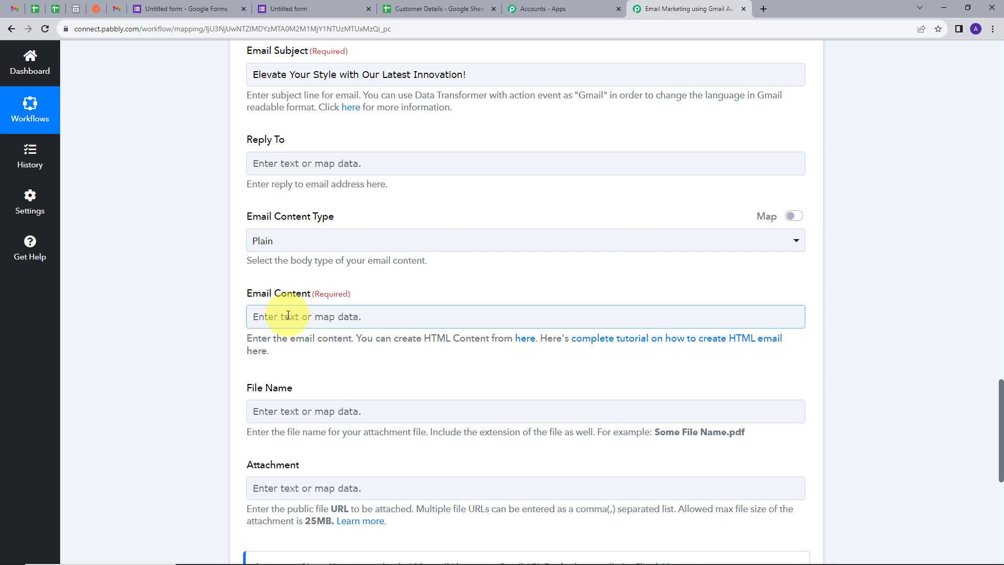
text(🌟 Unleash unparalleled feature and experience unmatched benefit. Elevate your daily routine with sleek design and cutting-edge technology. Limited stock available—be the first to own this must-have! 🚀 Don't miss out on the future of industry. Shop now and redefine your experience!\nPabbly Team)
scroll(230, 207, down, 2)
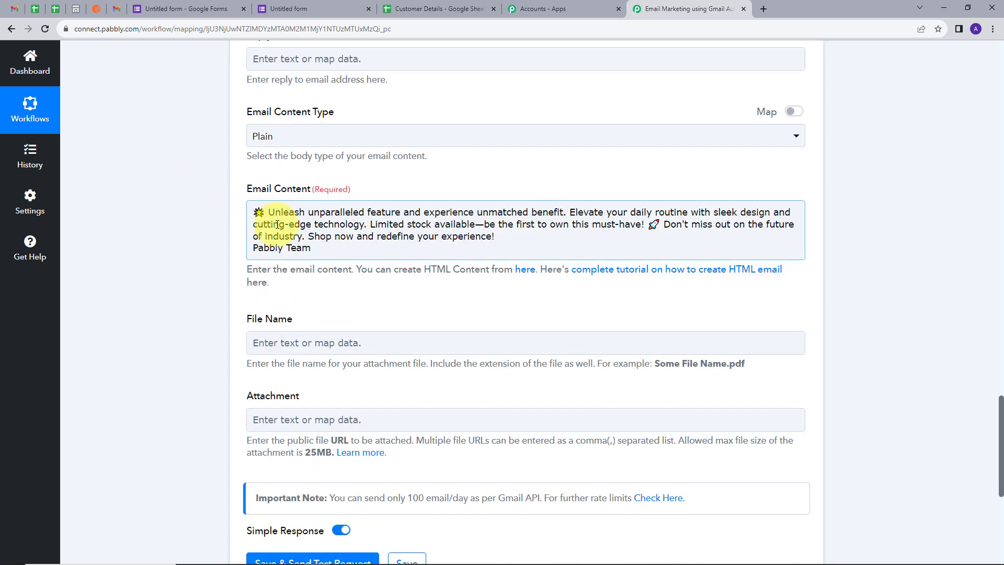
click(293, 216)
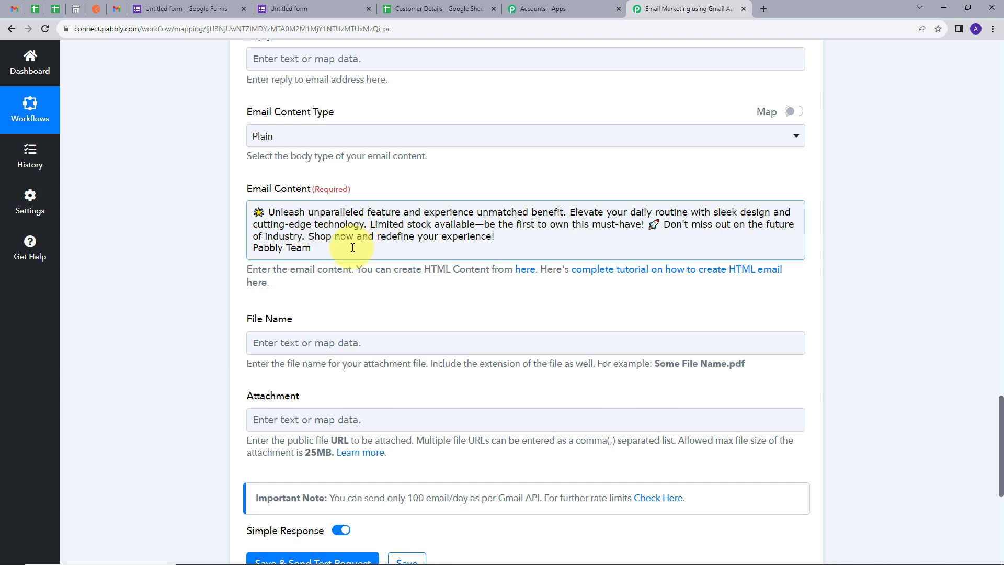
scroll(345, 293, down, 1)
scroll(358, 262, up, 1)
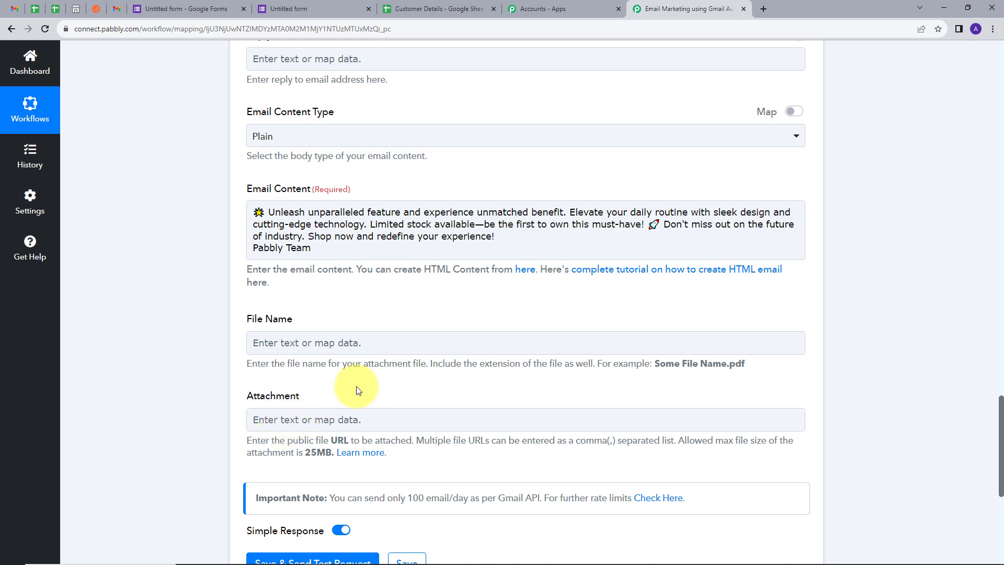
Step: Save the Gmail action with a test request and check the result status in the received response
scroll(358, 390, down, 2)
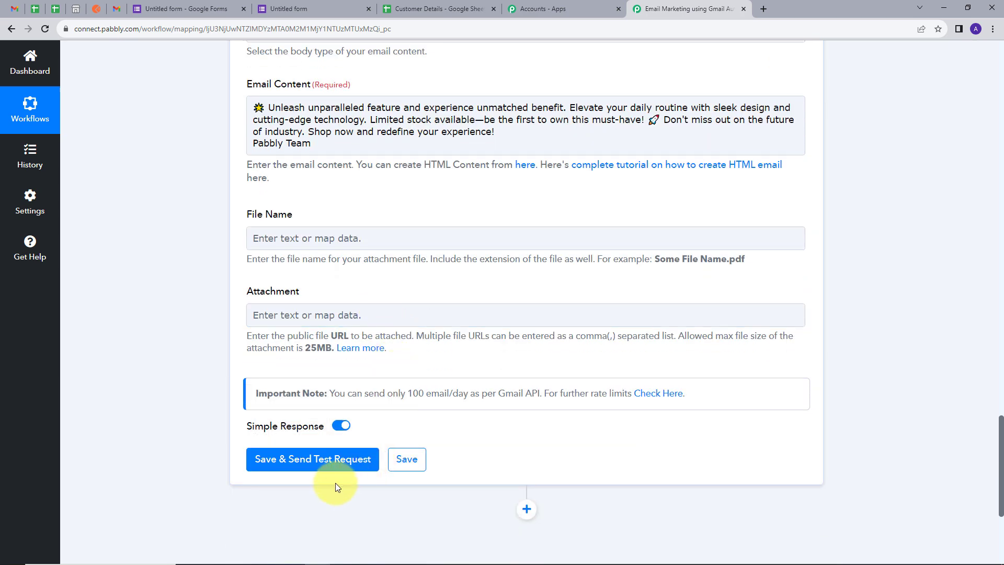
click(287, 459)
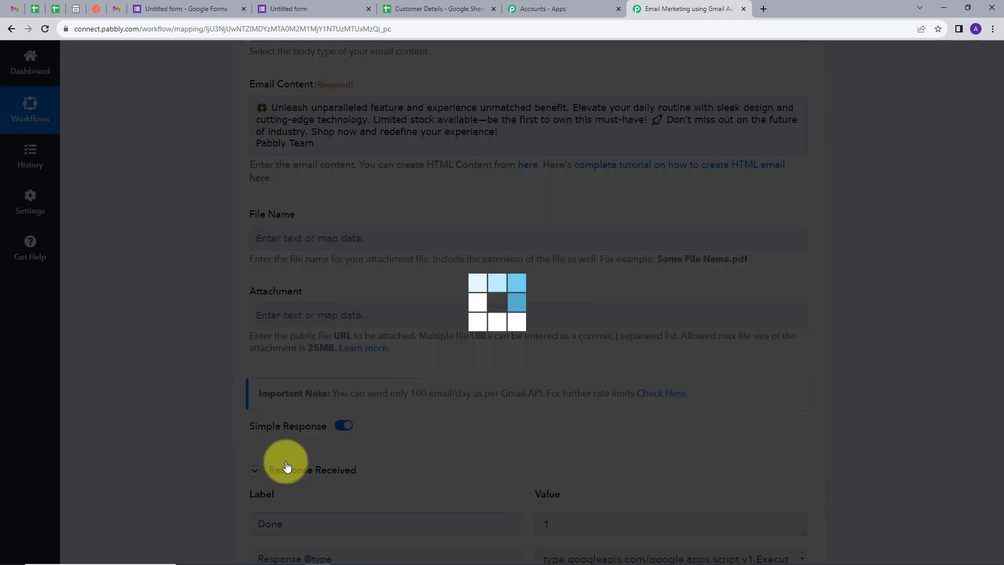
scroll(599, 340, down, 4)
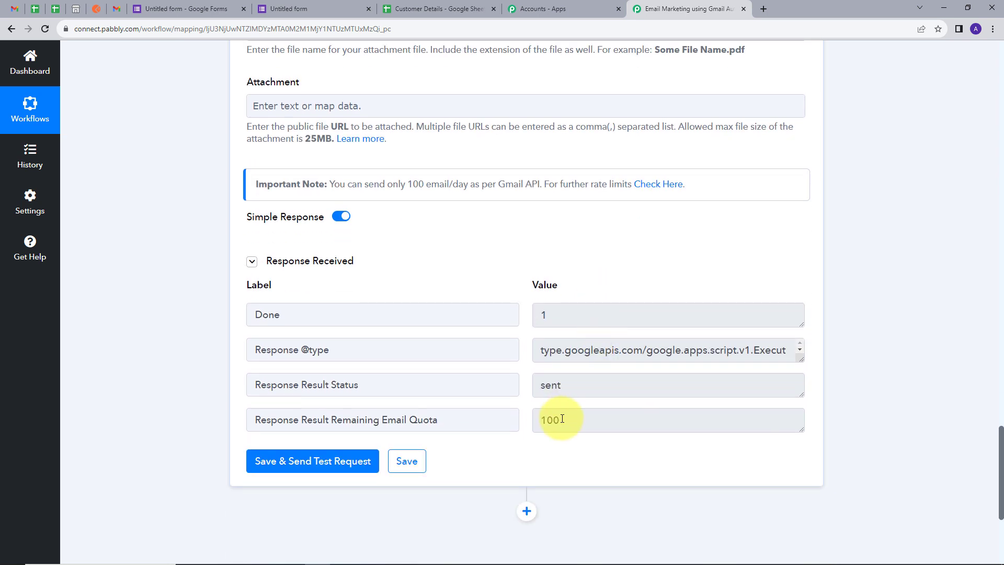
drag(575, 393, 528, 391)
click(494, 290)
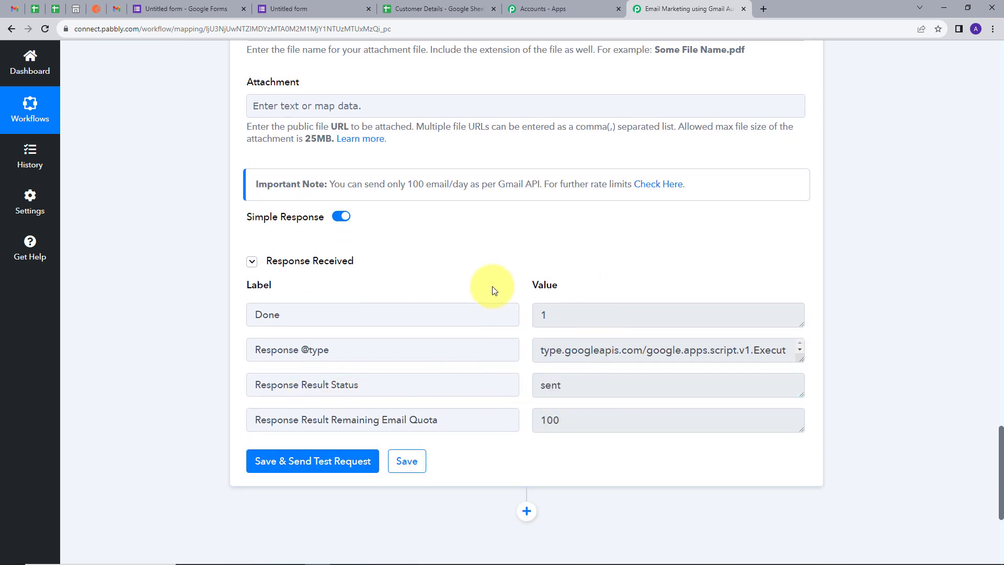
Step: Switch to Gmail, open the test email in the Sent folder, and check its content and recipient details
click(116, 8)
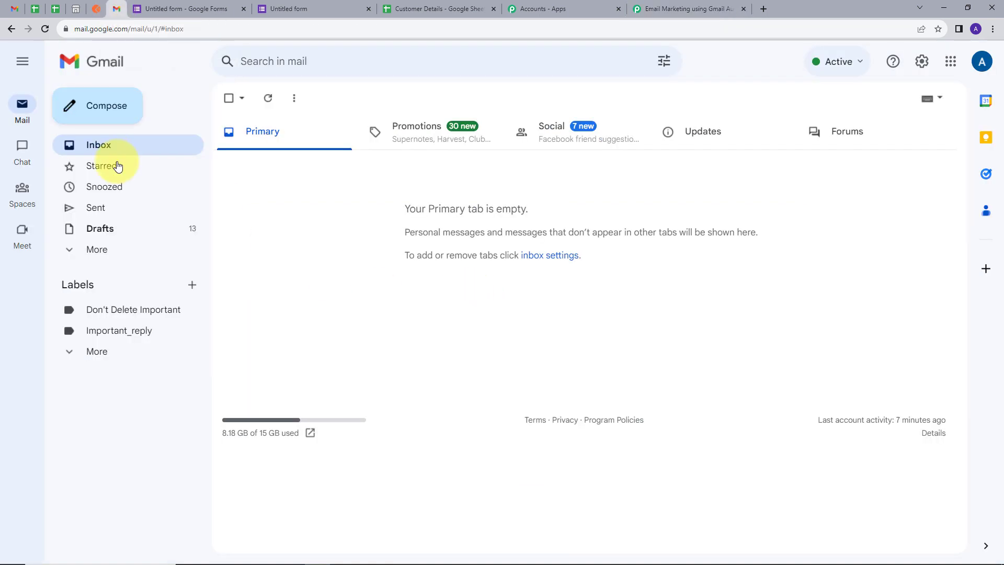
click(91, 207)
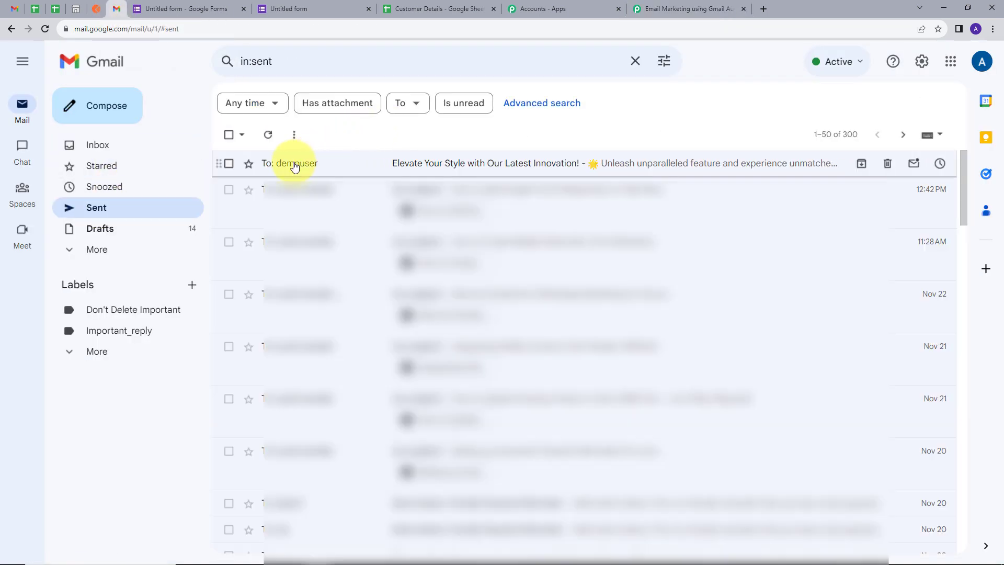
mouse_move(293, 165)
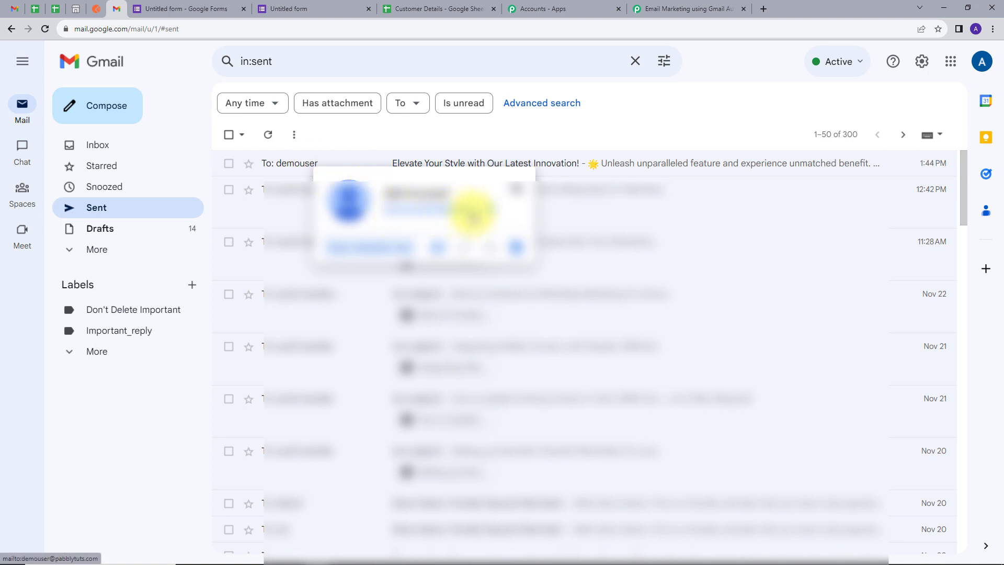
click(557, 164)
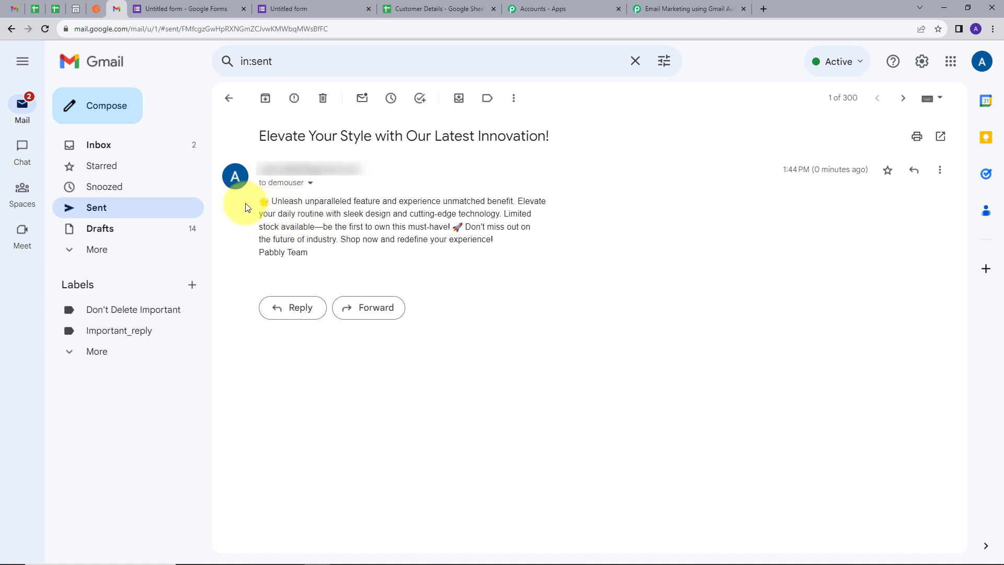
click(311, 183)
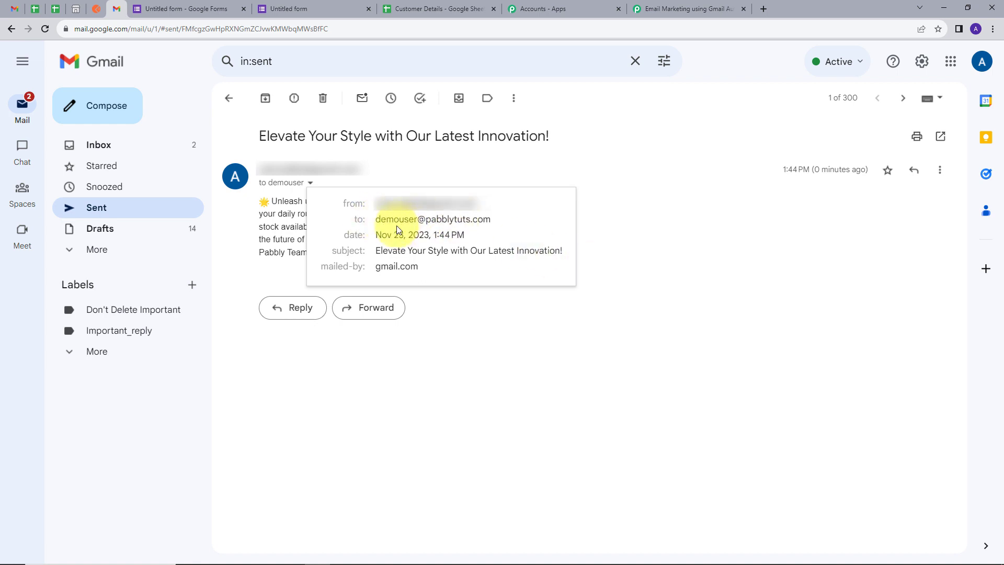
mouse_move(484, 224)
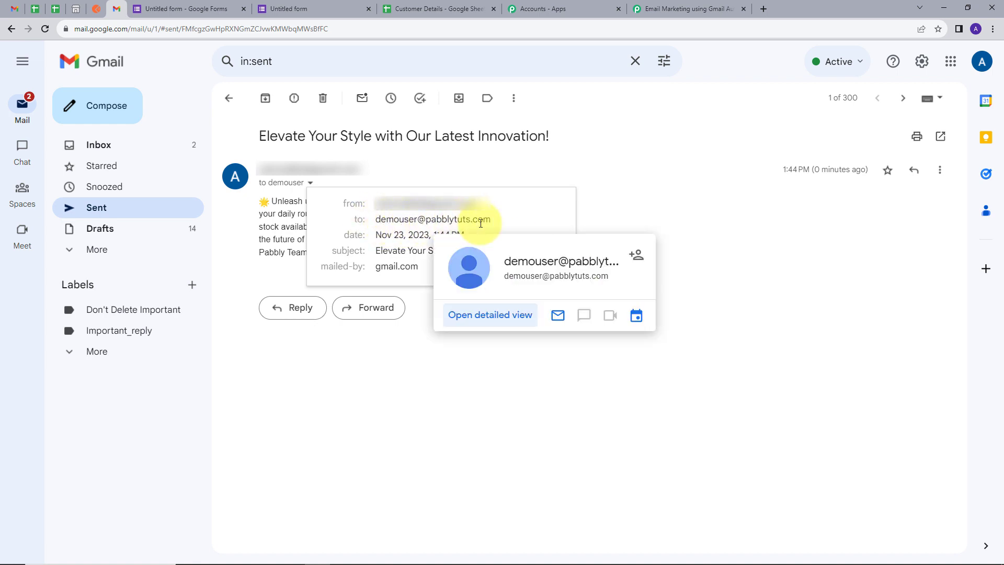
Step: Close the email's recipient details and switch to Pabbly Connect to review the trigger and action of the Email Marketing using Gmail Automation workflow
click(585, 219)
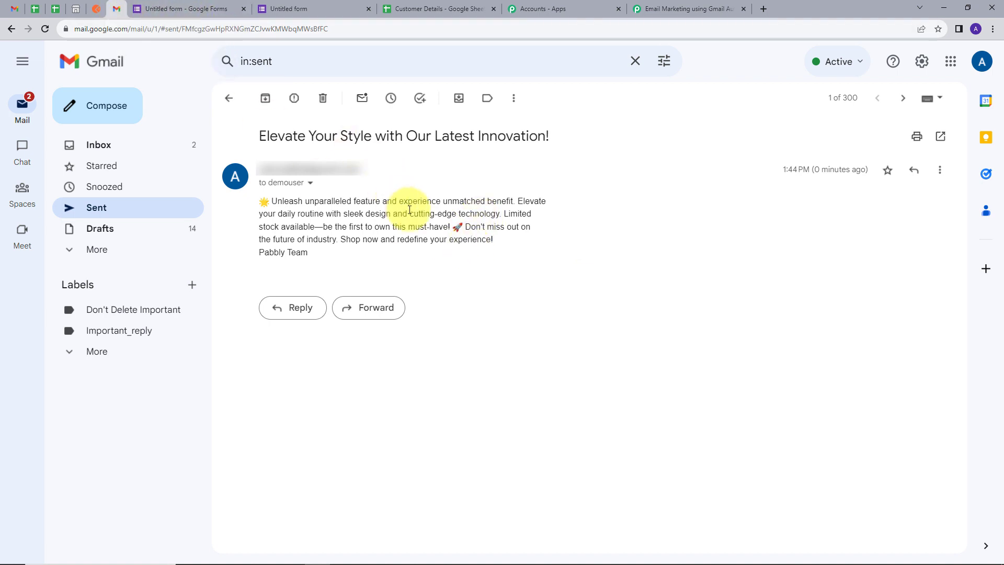
click(680, 8)
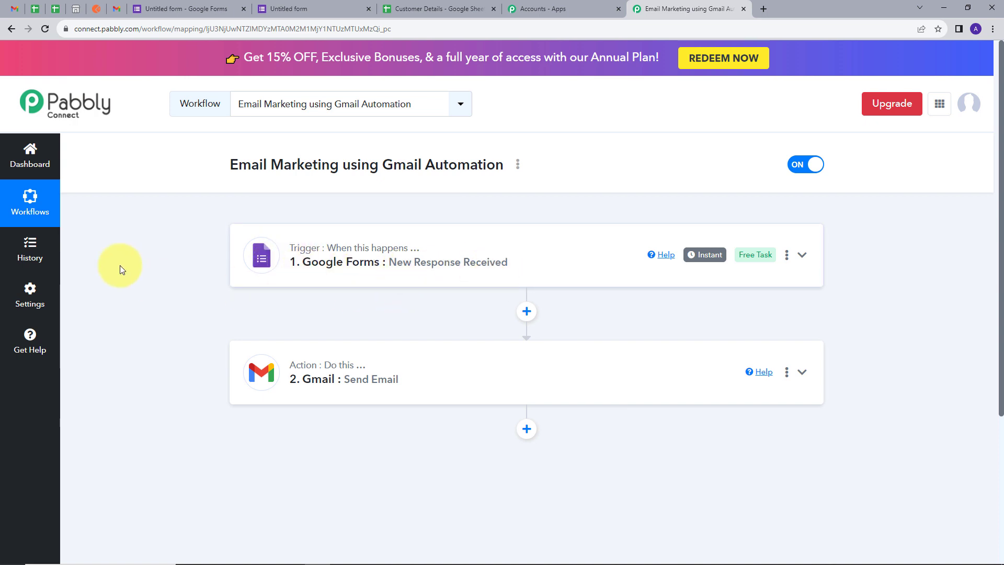
mouse_move(307, 369)
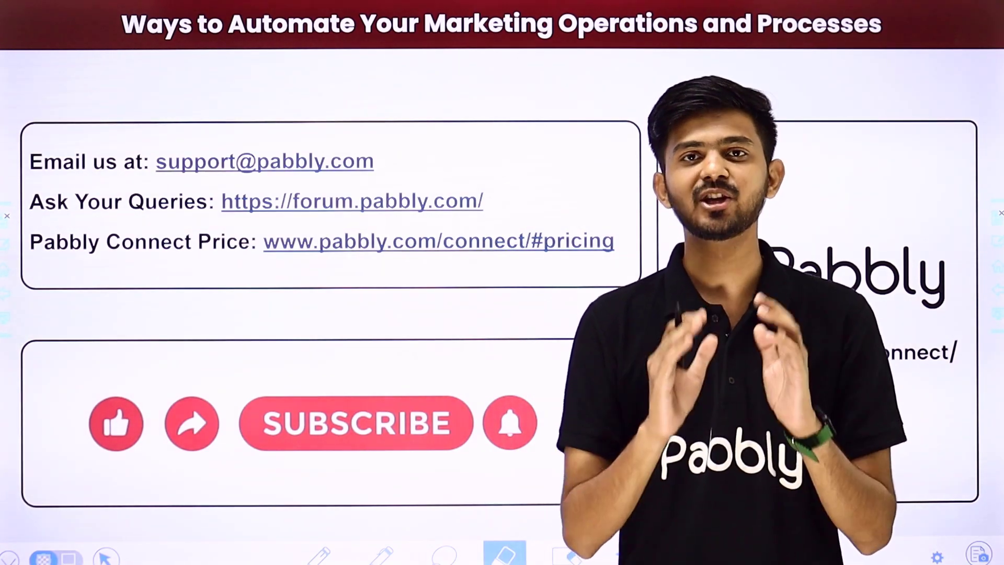
drag(403, 165, 482, 103)
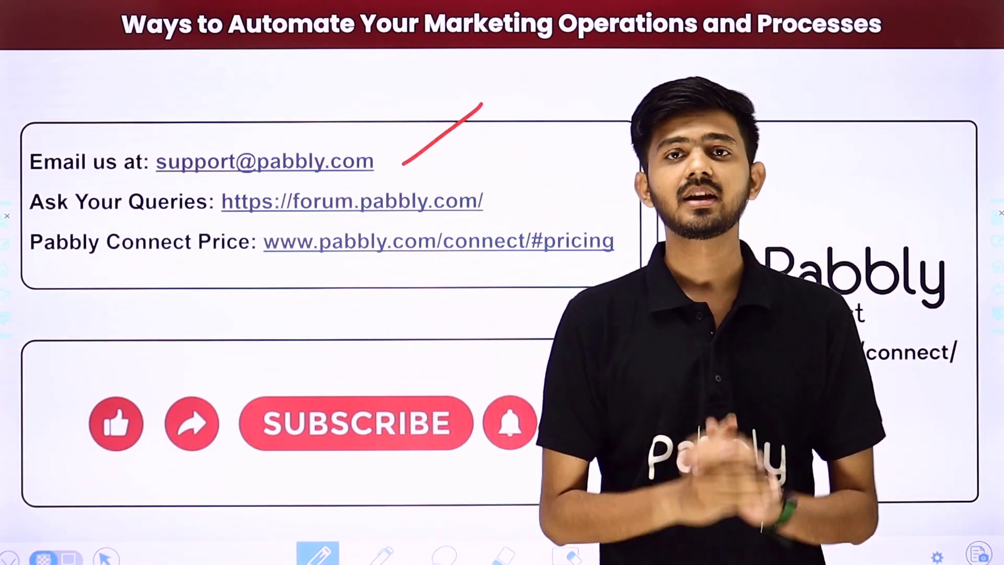
drag(498, 204, 567, 153)
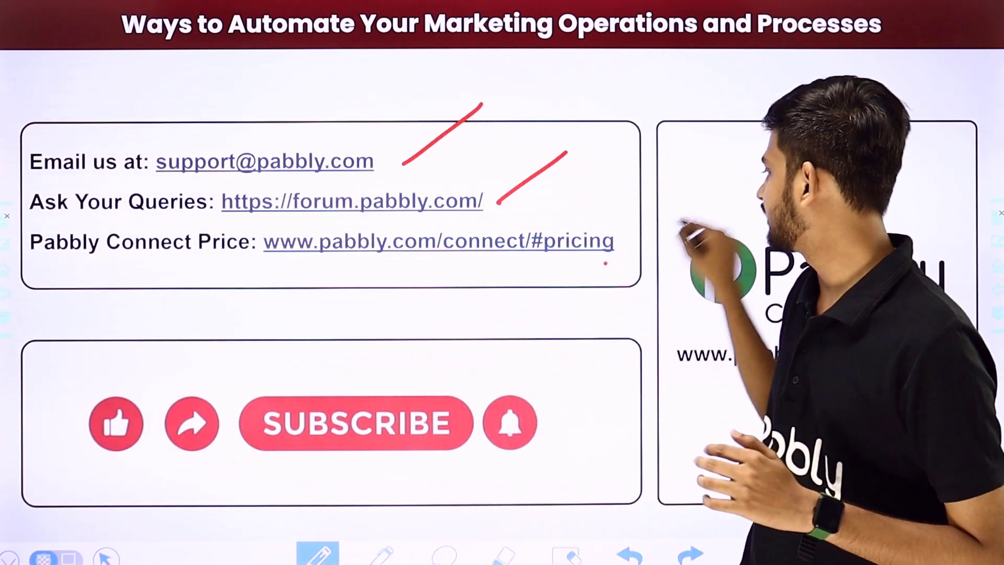
drag(605, 263, 682, 210)
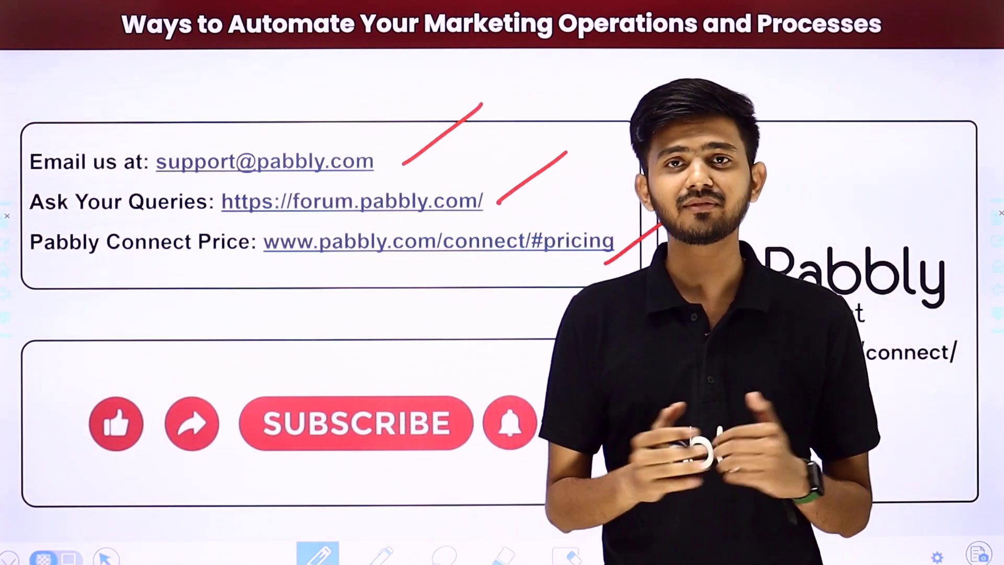